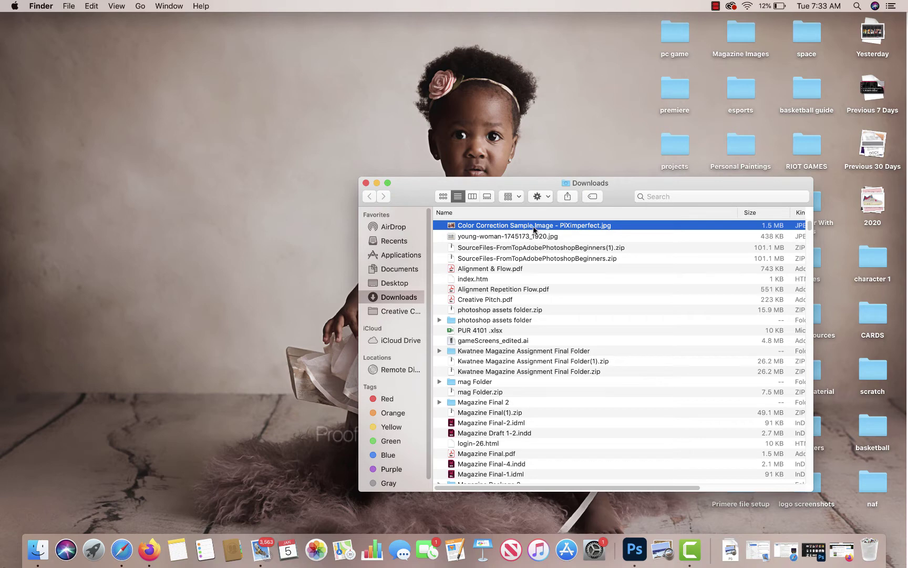
# - Open Color Correction Sample Image - PiXimperfect.jpg from Downloads with Adobe Photoshop 2021
pyautogui.rightClick(534, 229)
pyautogui.moveTo(562, 246)
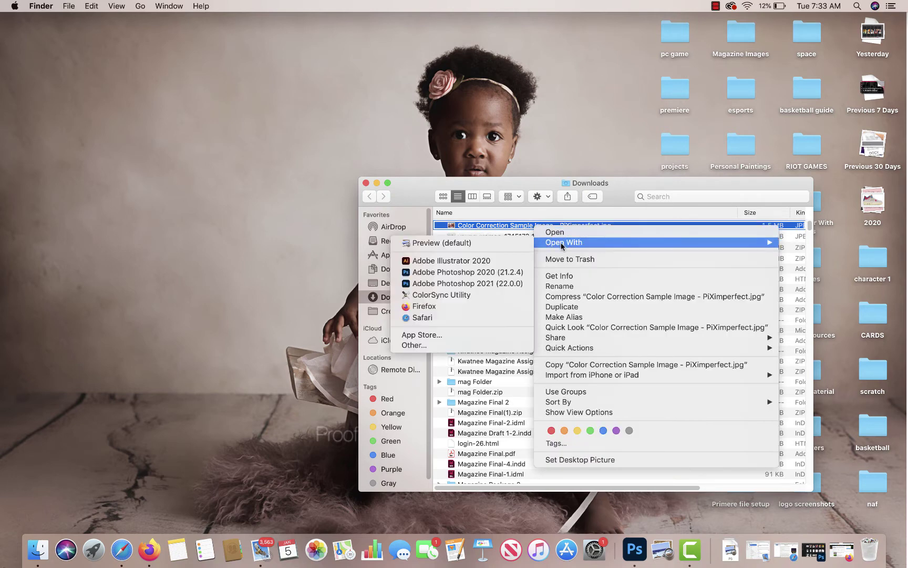
pyautogui.click(505, 284)
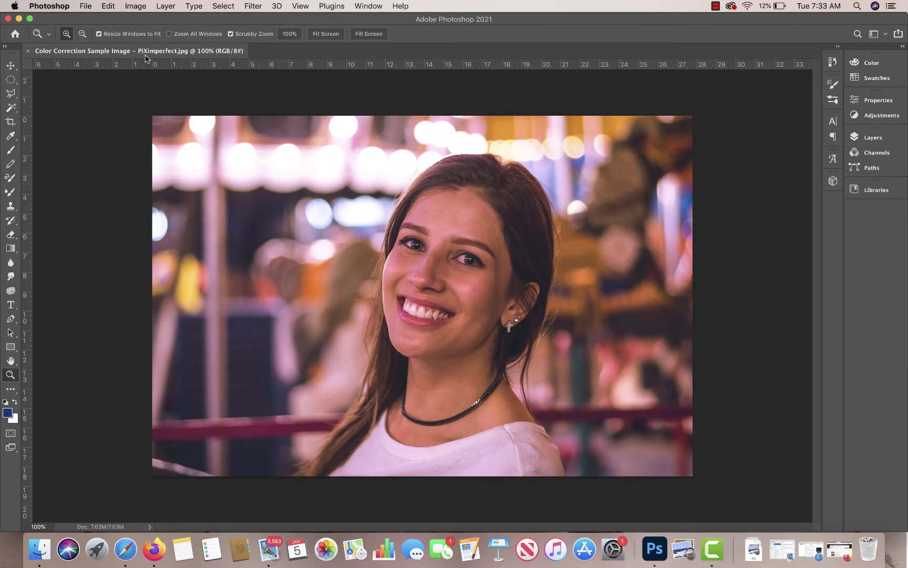
# - Open young-woman-1745173_1920.jpg from the Downloads folder through File > Open
pyautogui.click(85, 6)
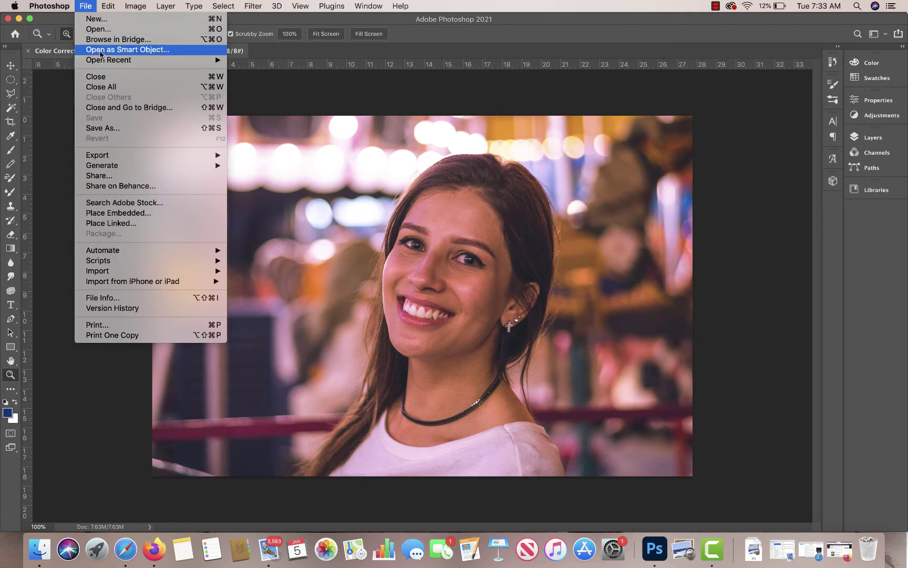
pyautogui.moveTo(106, 60)
pyautogui.click(99, 29)
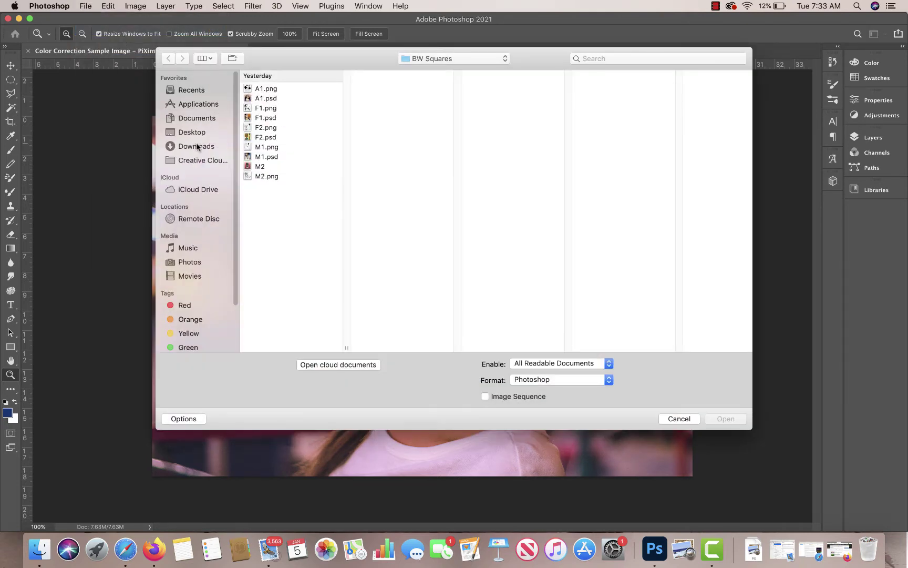
pyautogui.click(196, 146)
pyautogui.click(278, 100)
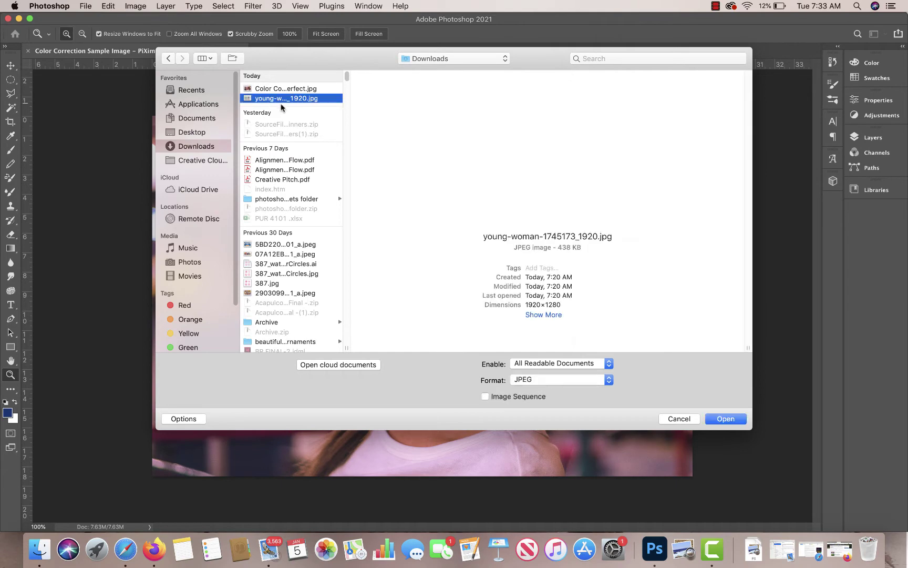
pyautogui.click(725, 420)
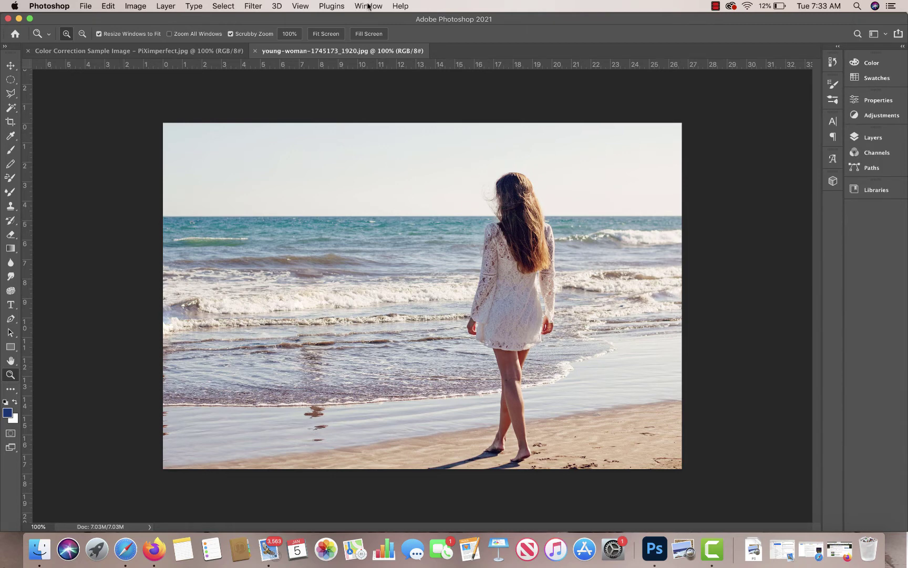
# - Launch Filter > Camera Raw Filter on the young-woman beach photo
pyautogui.click(252, 6)
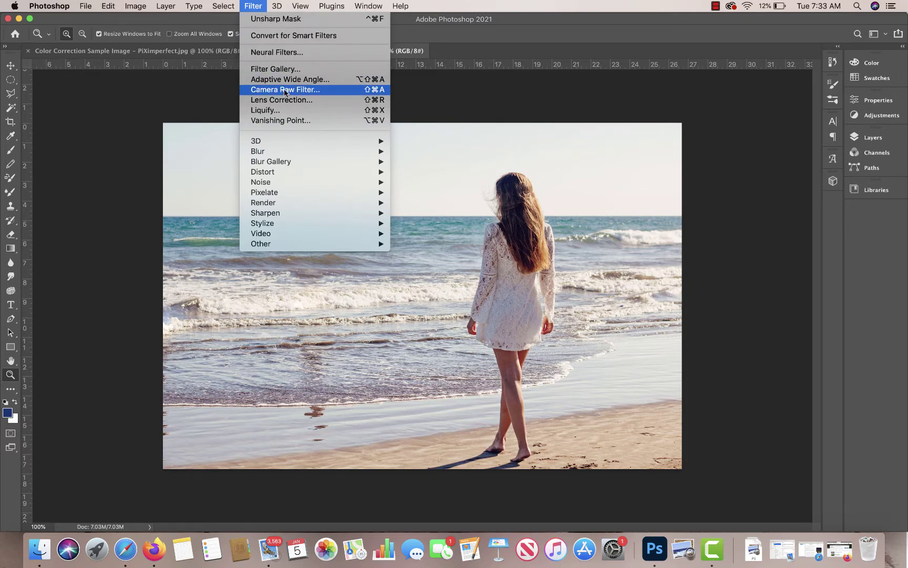
pyautogui.moveTo(83, 6)
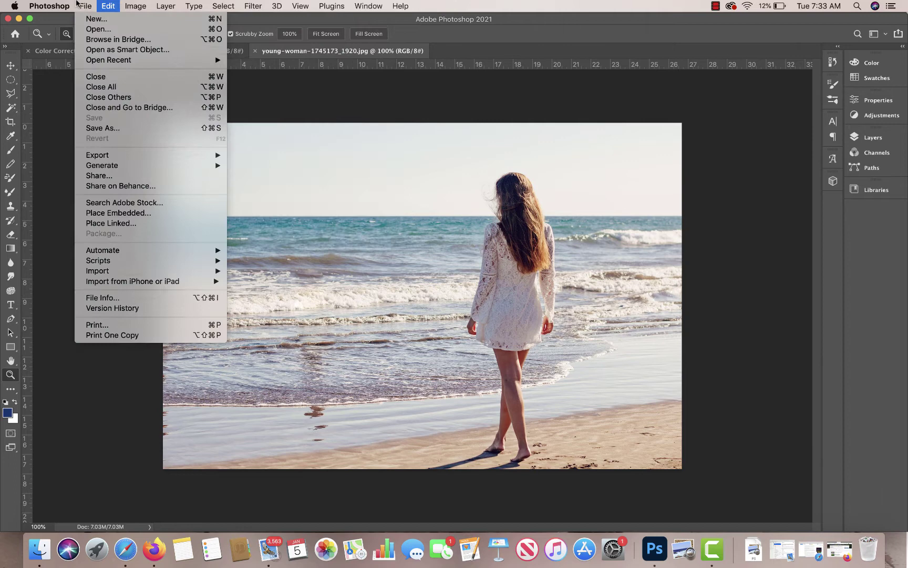
pyautogui.click(98, 42)
pyautogui.click(340, 5)
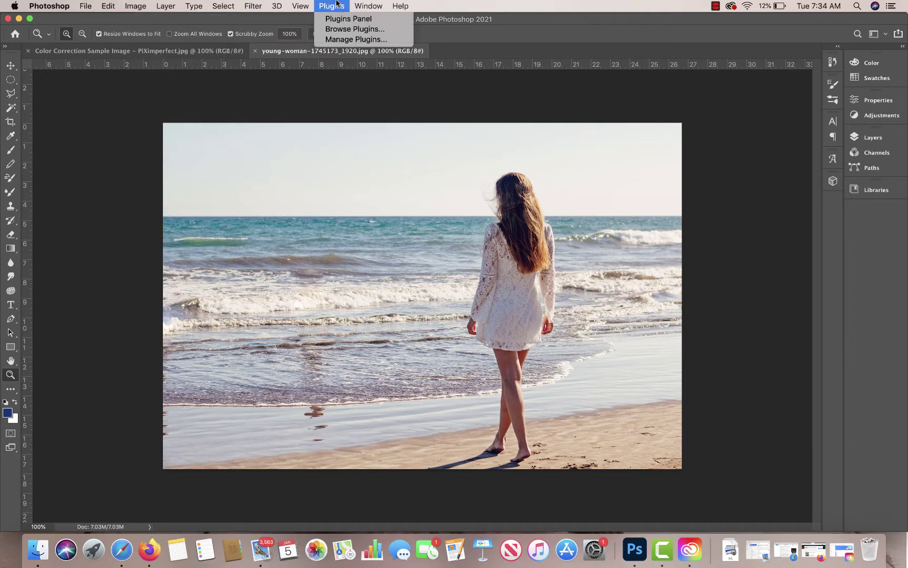
pyautogui.moveTo(288, 5)
pyautogui.moveTo(253, 5)
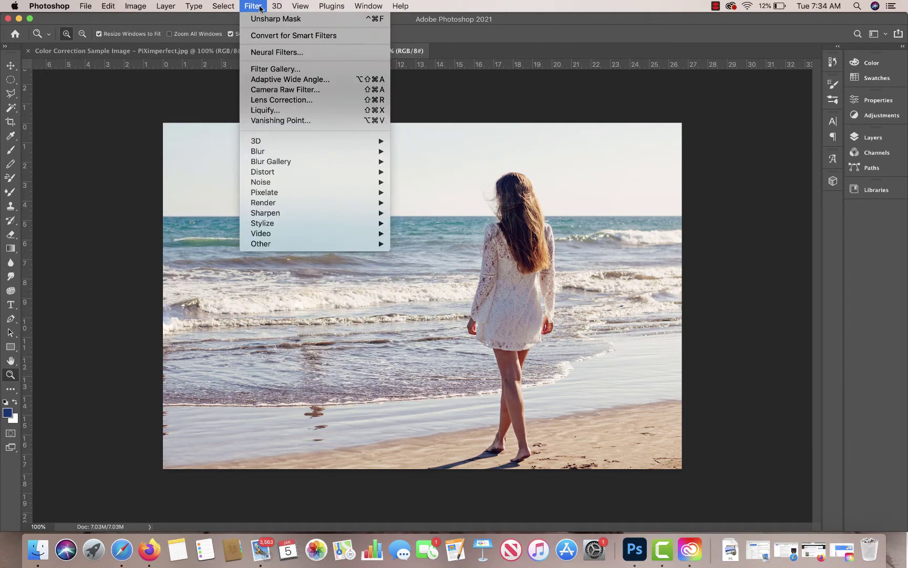
pyautogui.click(283, 90)
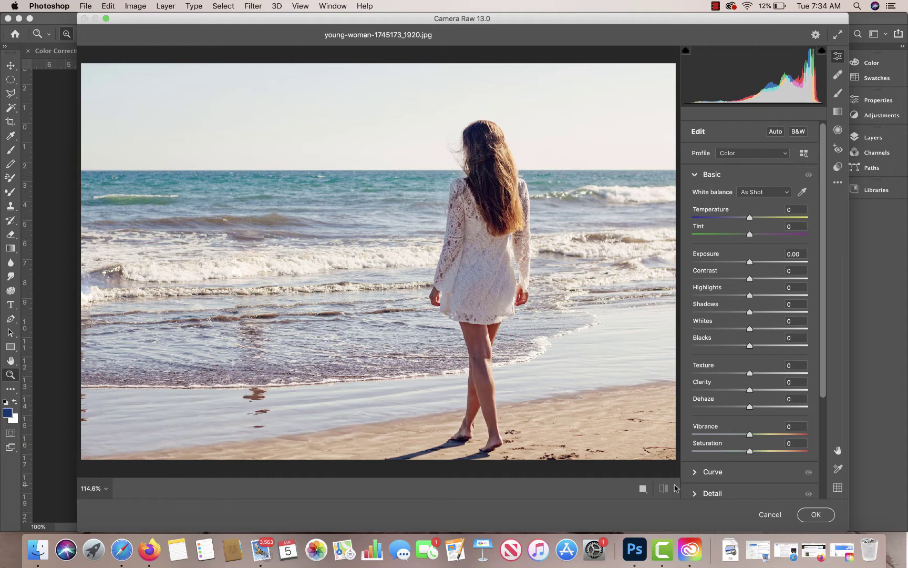
pyautogui.click(643, 490)
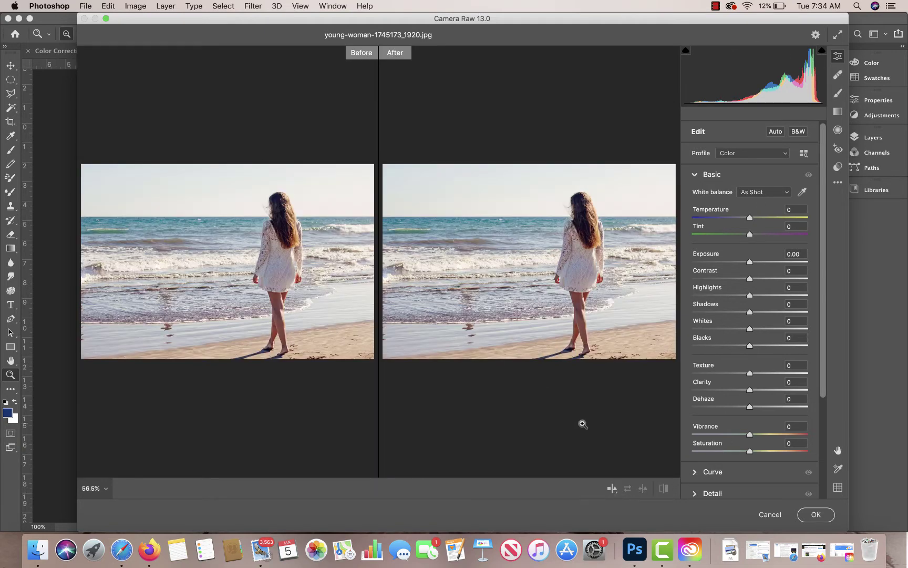
pyautogui.click(611, 489)
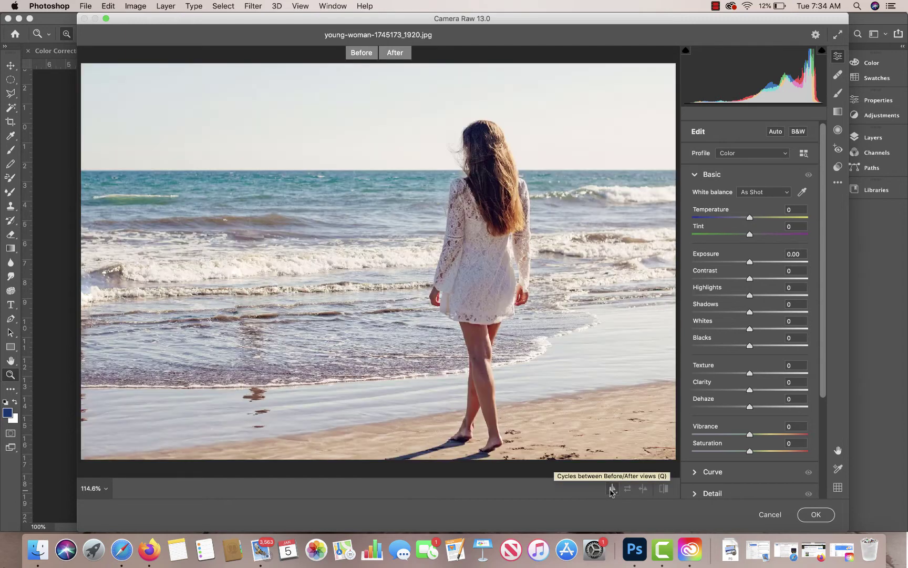
pyautogui.click(615, 491)
pyautogui.click(613, 490)
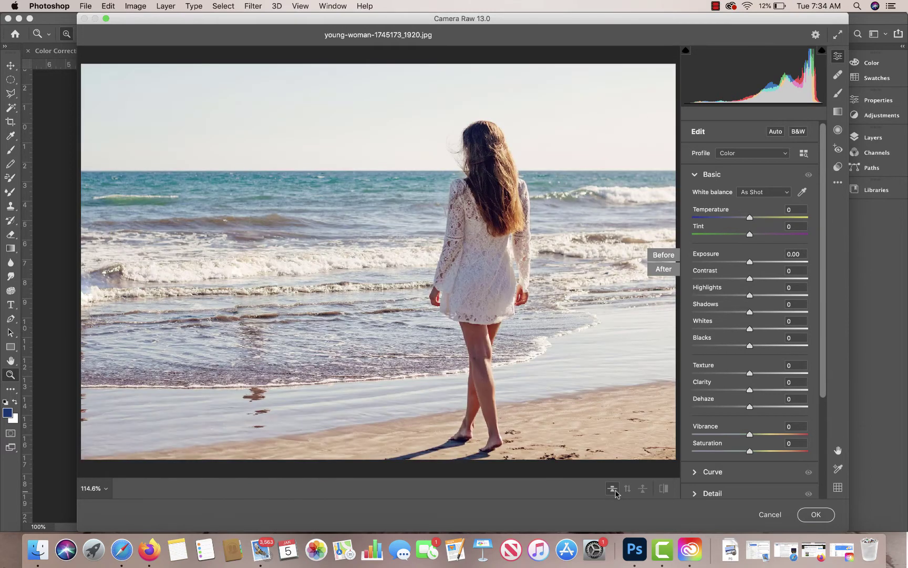
pyautogui.click(613, 490)
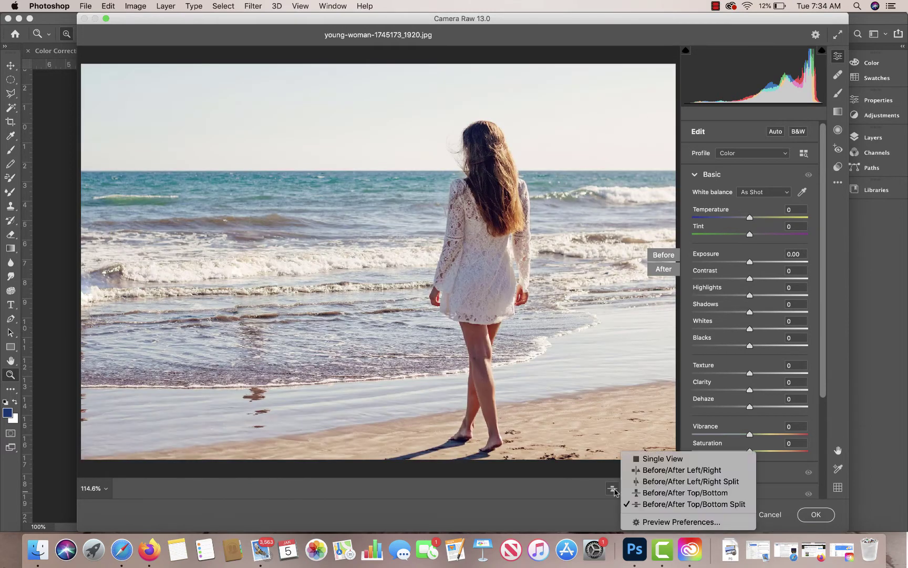
pyautogui.click(642, 459)
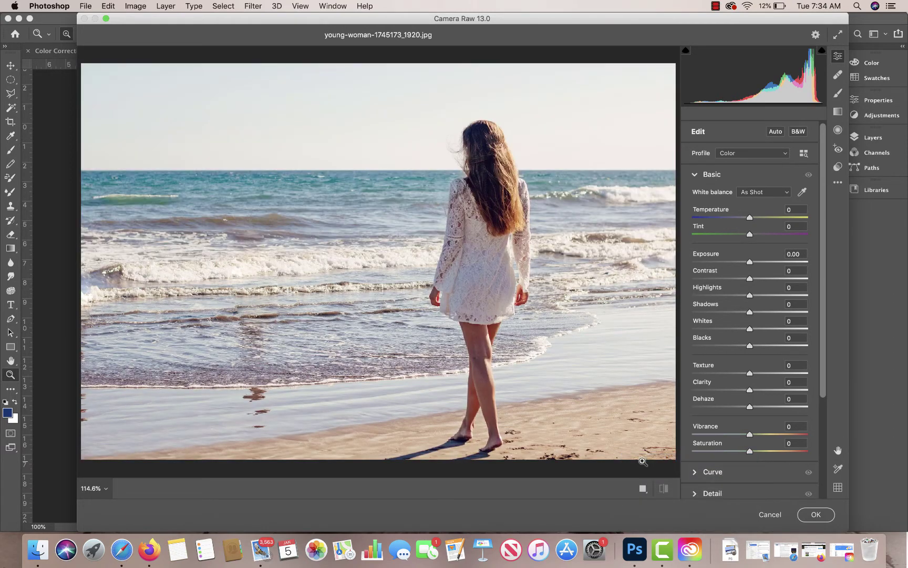
pyautogui.click(646, 492)
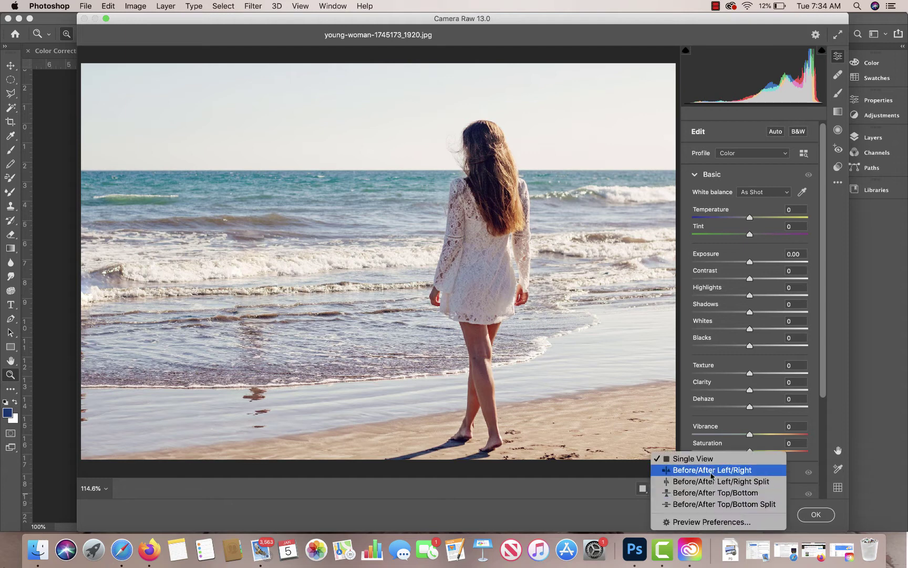
pyautogui.click(591, 502)
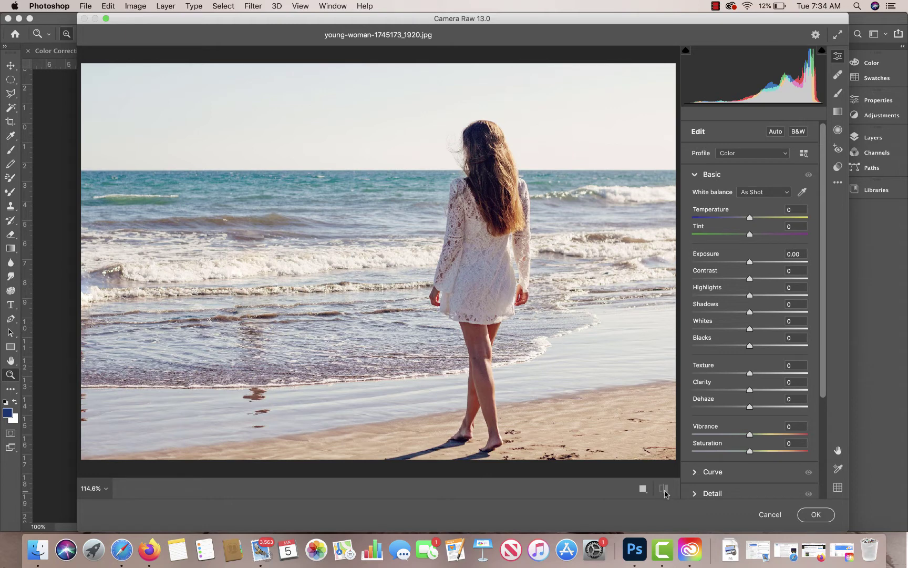
pyautogui.moveTo(750, 329); pyautogui.dragTo(807, 329)
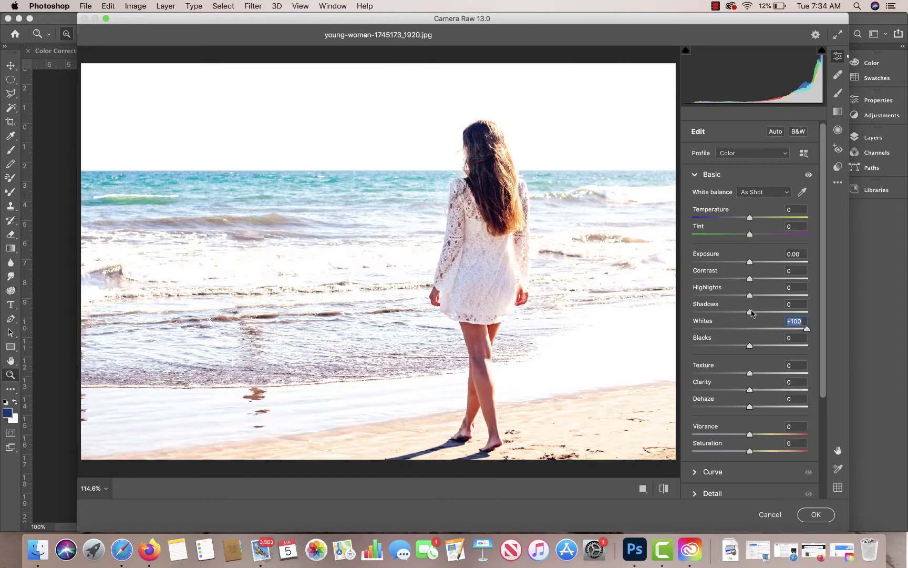
pyautogui.moveTo(750, 312); pyautogui.dragTo(806, 295)
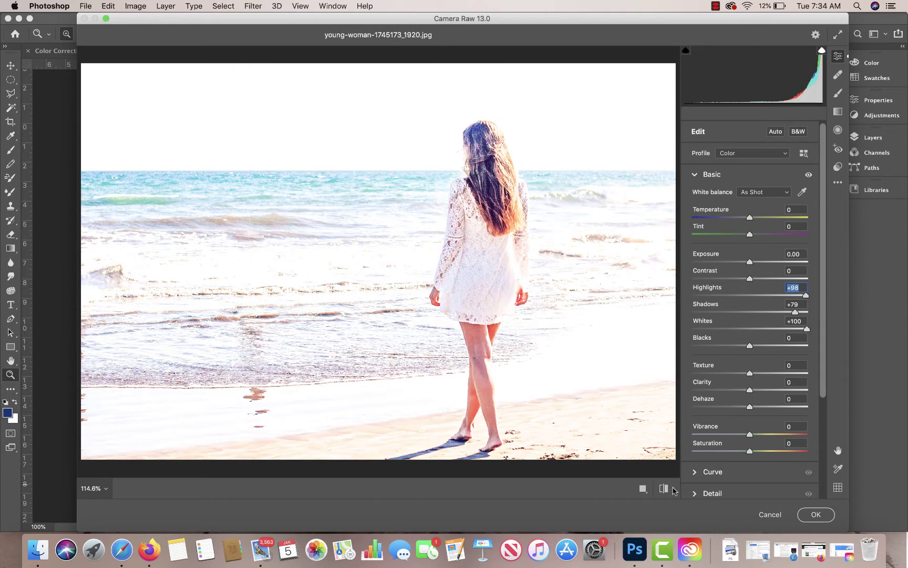
pyautogui.click(665, 488)
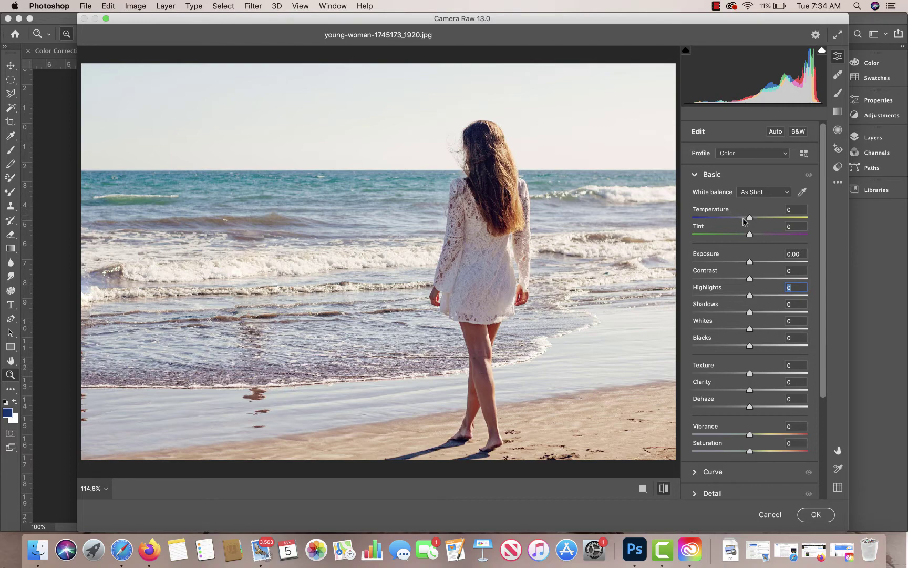
# - Cool the beach photo to Temperature -13, Tint -4 by sampling the white dress and wave foam
pyautogui.moveTo(751, 220)
pyautogui.mouseDown()
pyautogui.moveTo(719, 220)
pyautogui.moveTo(776, 220)
pyautogui.moveTo(759, 220)
pyautogui.mouseUp()
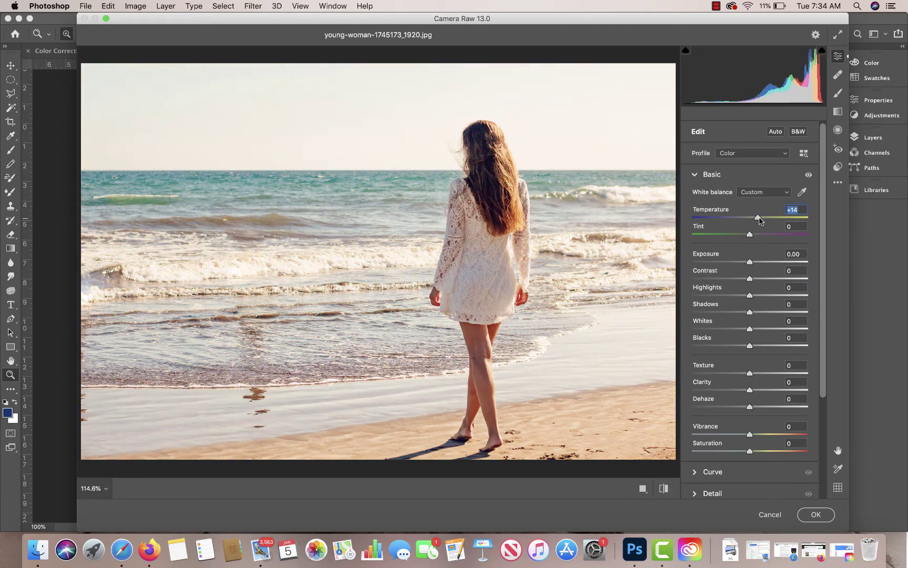
pyautogui.click(802, 192)
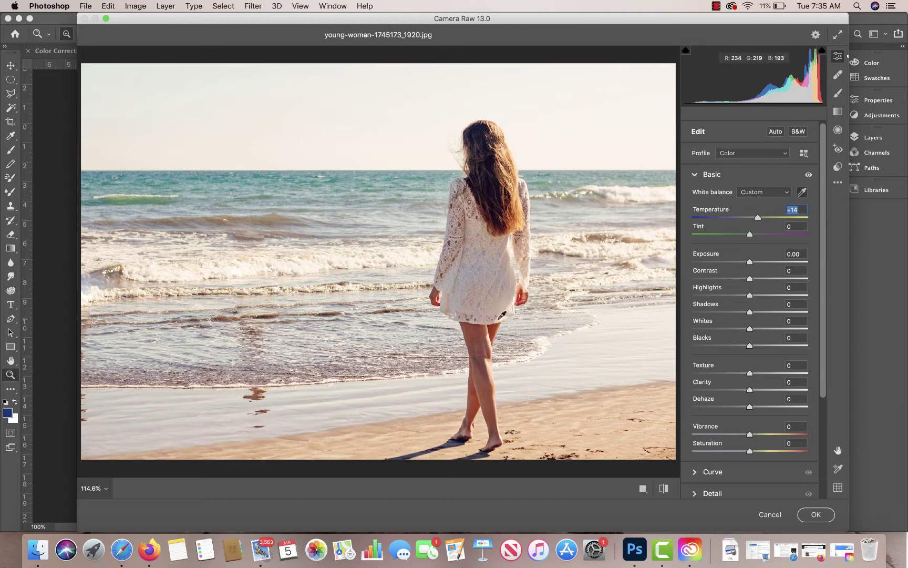
pyautogui.click(505, 314)
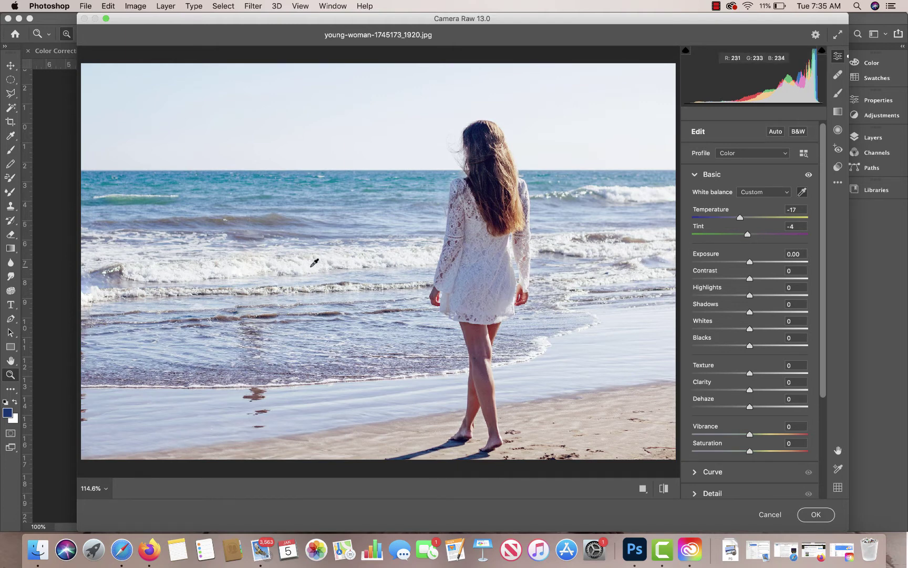
pyautogui.click(310, 264)
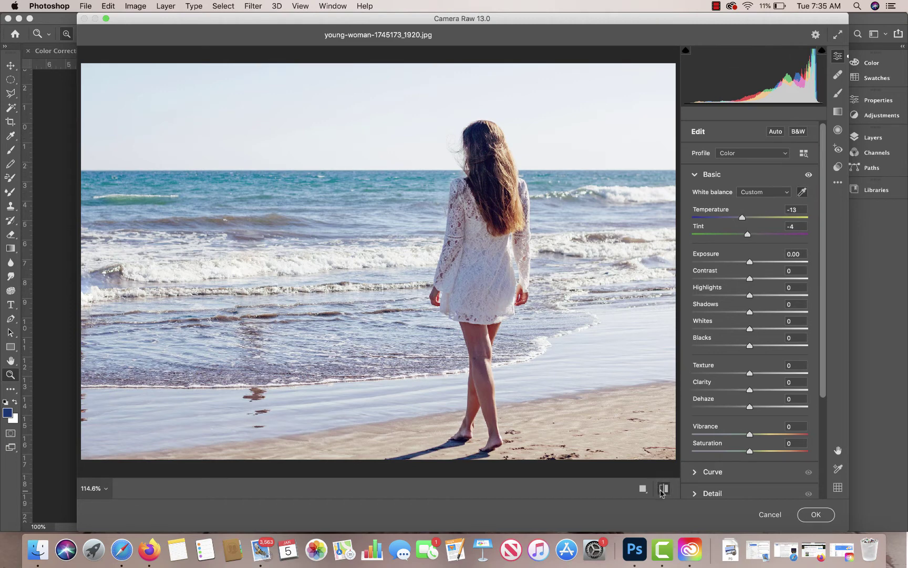
# - Set Contrast +33, Temperature +8, Vibrance +17 and Saturation +7 in Camera Raw's Basic panel
pyautogui.click(661, 490)
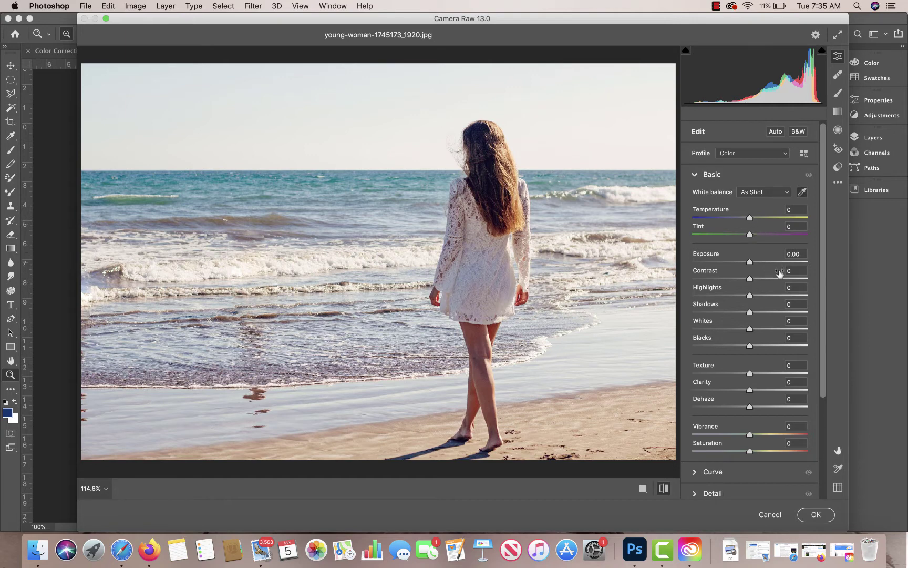
pyautogui.moveTo(752, 282); pyautogui.dragTo(770, 279)
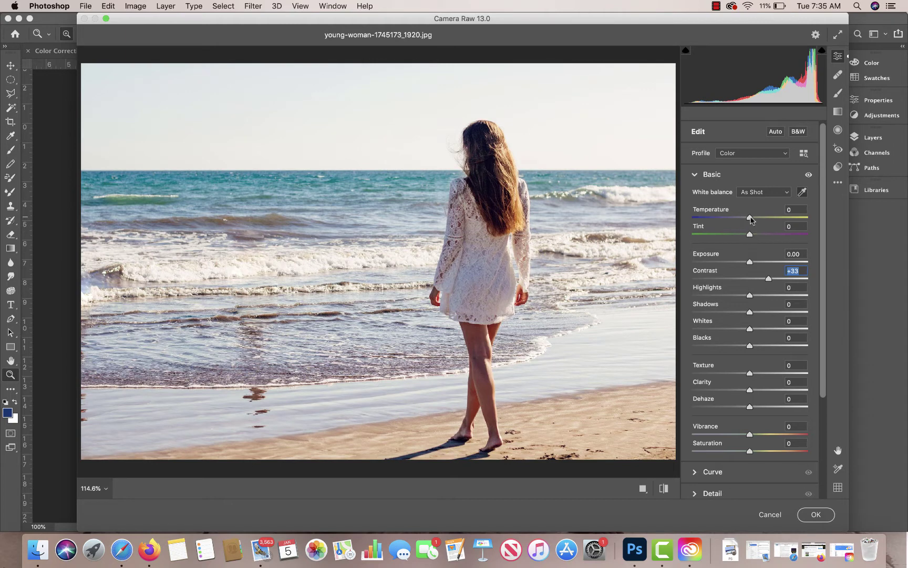
pyautogui.moveTo(750, 218); pyautogui.dragTo(755, 218)
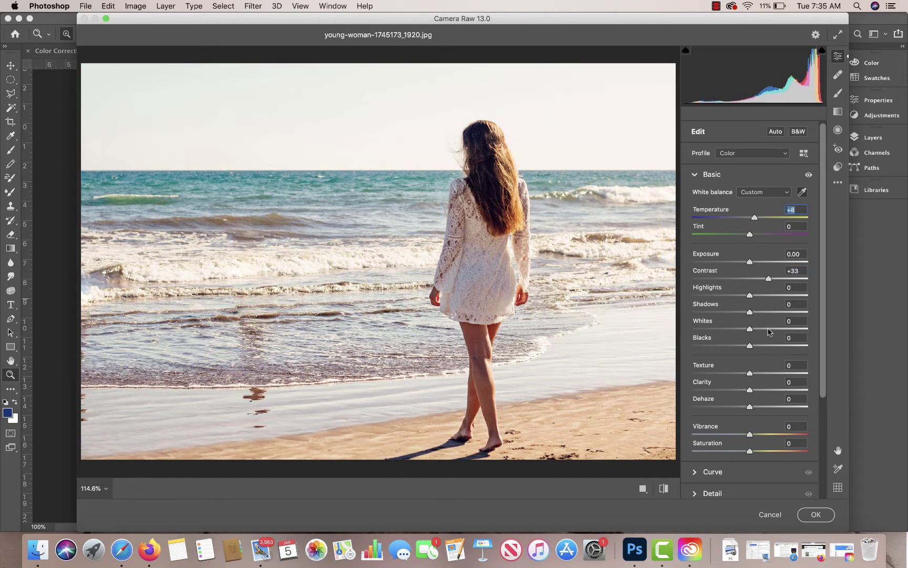
pyautogui.moveTo(749, 436); pyautogui.dragTo(762, 435)
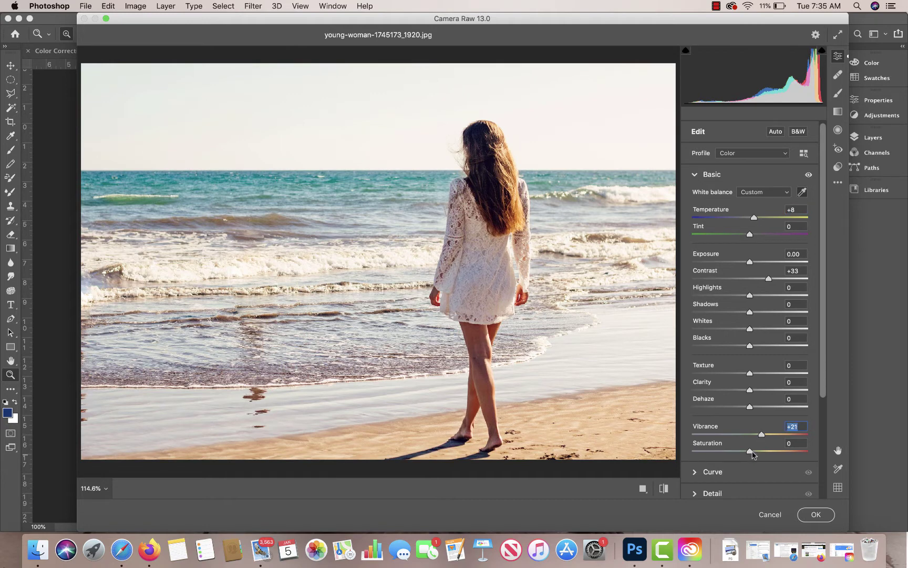
pyautogui.click(755, 452)
pyautogui.moveTo(761, 435); pyautogui.dragTo(754, 452)
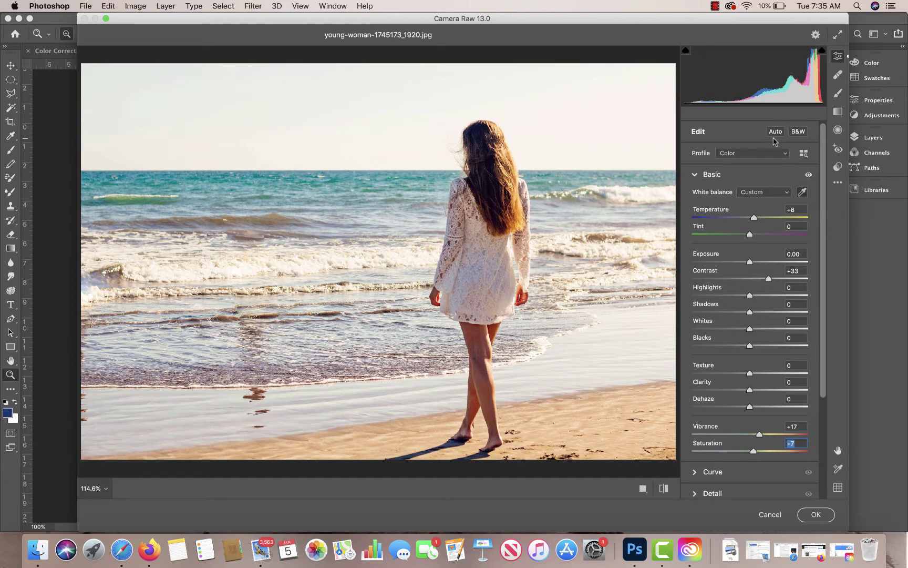
# - Reset the Basic sliders, apply Auto tone, then set Saturation +7, Contrast -1 and Exposure 0.00
pyautogui.click(664, 489)
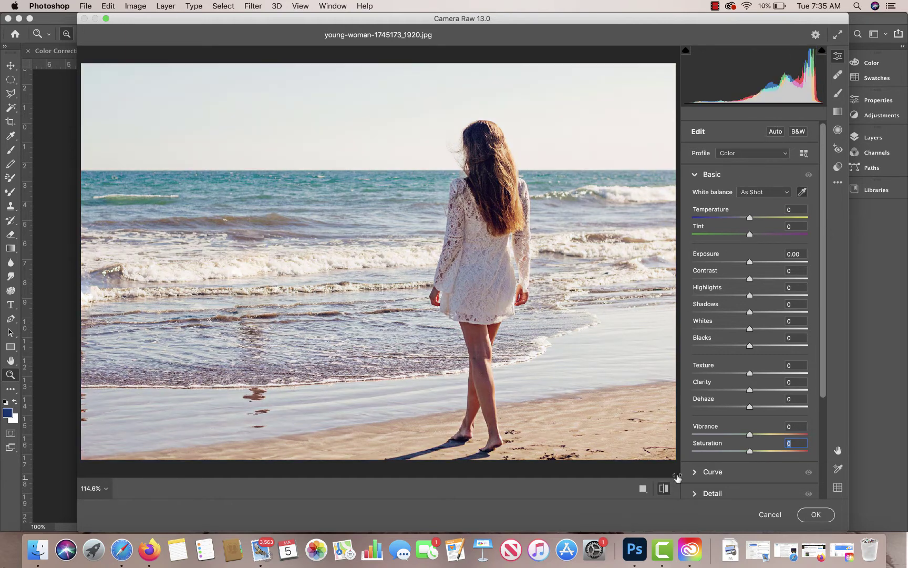
pyautogui.click(774, 132)
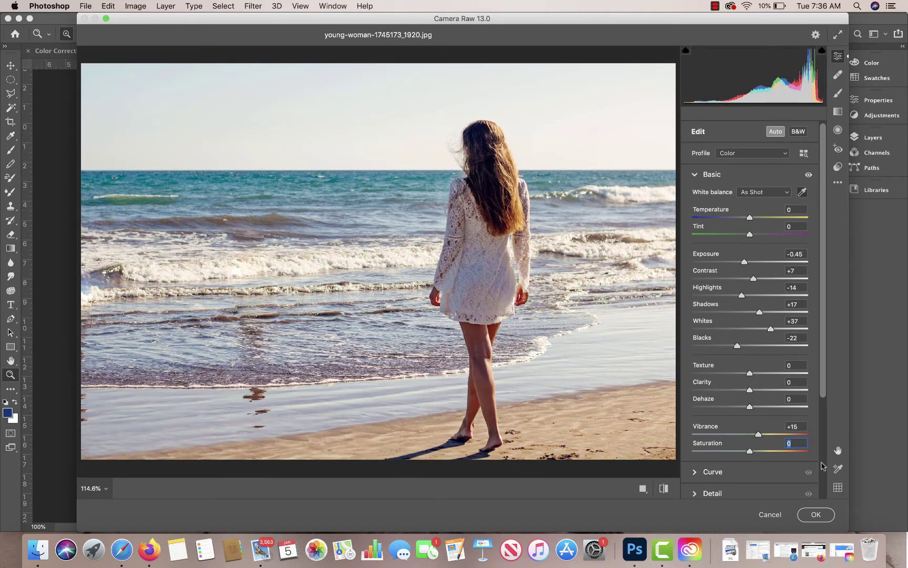
pyautogui.moveTo(749, 452); pyautogui.dragTo(753, 452)
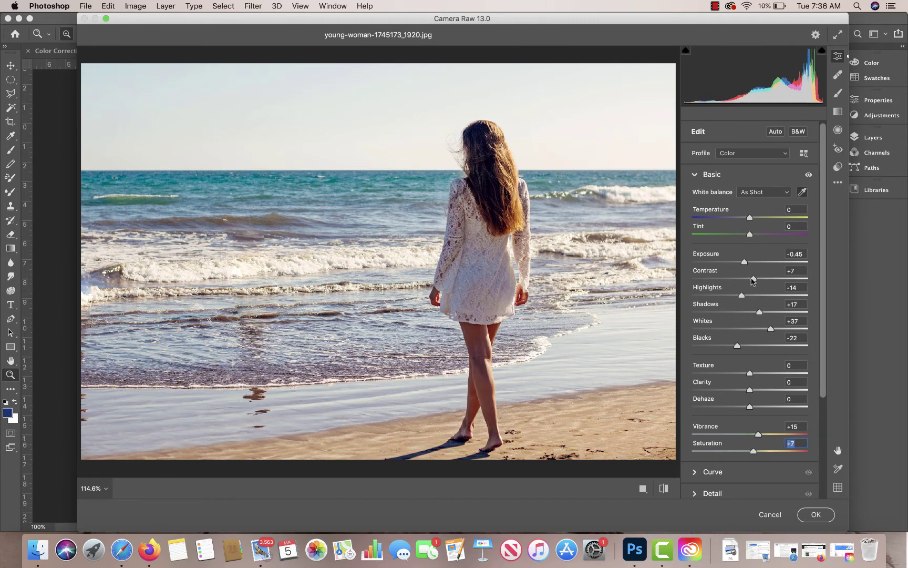
pyautogui.moveTo(753, 279); pyautogui.dragTo(749, 279)
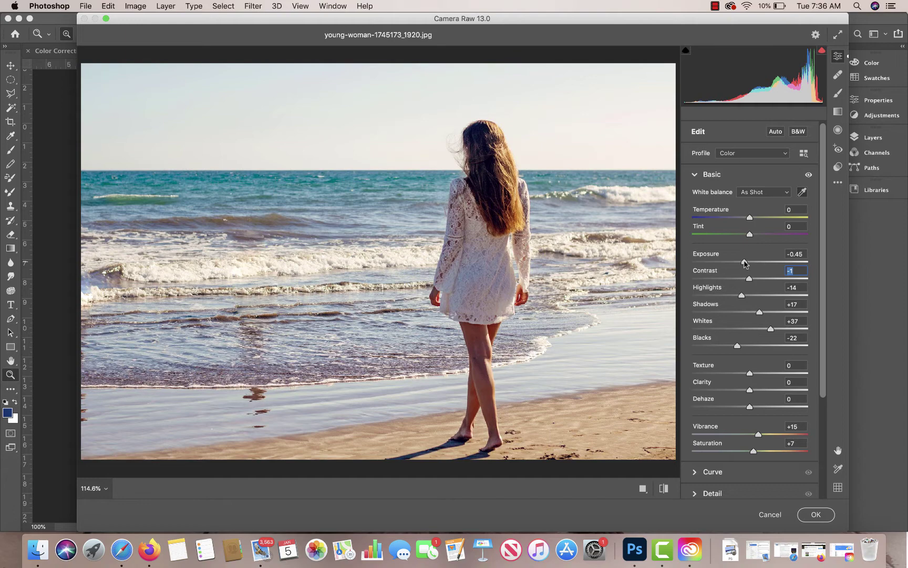
pyautogui.moveTo(744, 262); pyautogui.dragTo(749, 262)
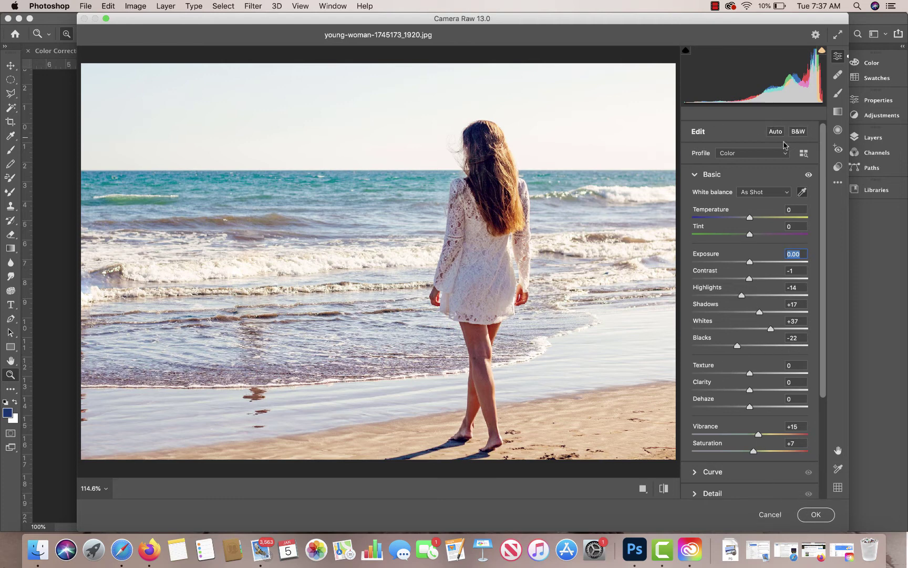
# - Add a blue-channel tone curve point at 132→134 and apply the Camera Raw edits
pyautogui.click(644, 488)
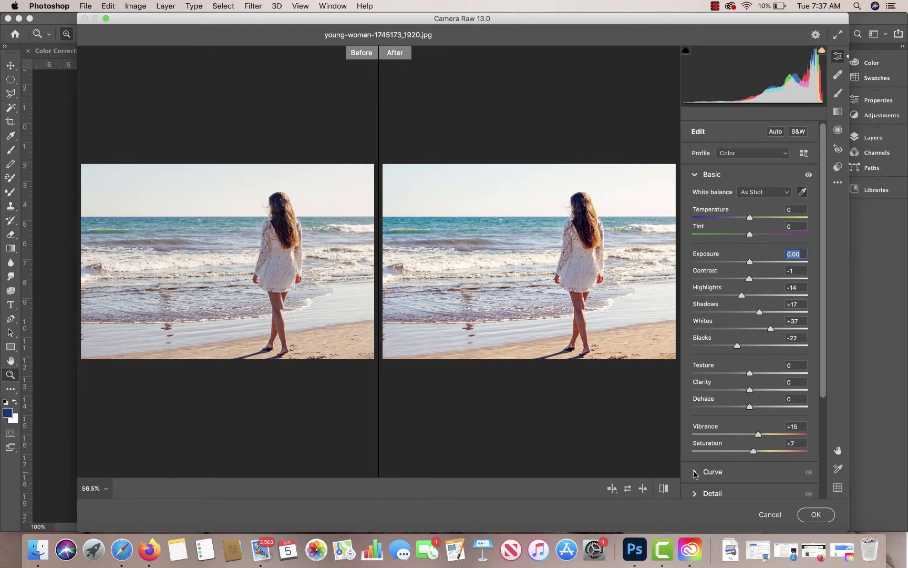
pyautogui.click(695, 473)
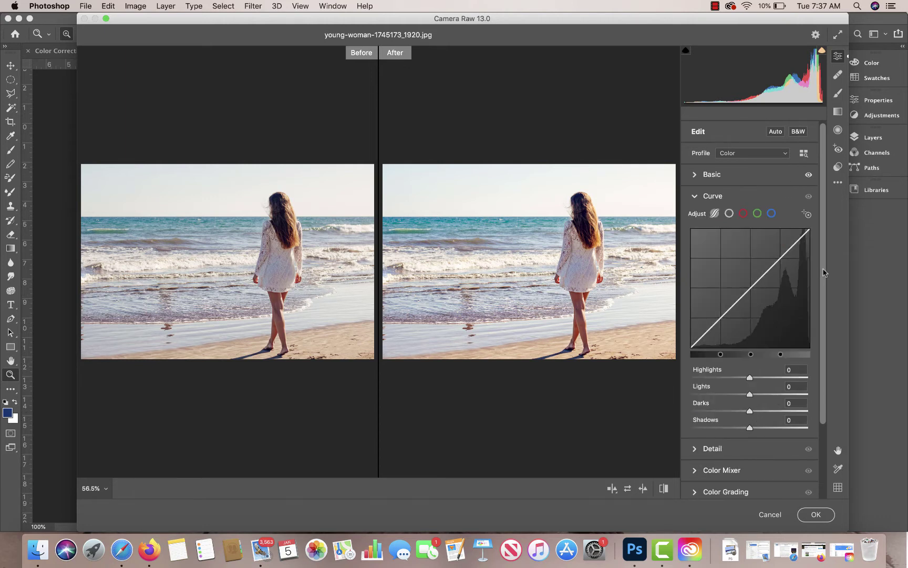
pyautogui.scroll(-1, 823, 272)
pyautogui.click(771, 195)
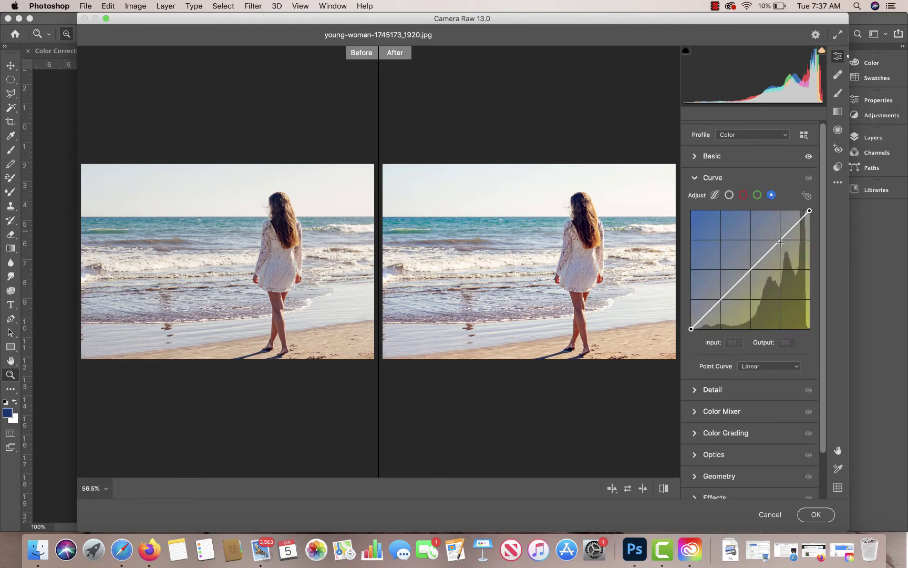
pyautogui.click(752, 267)
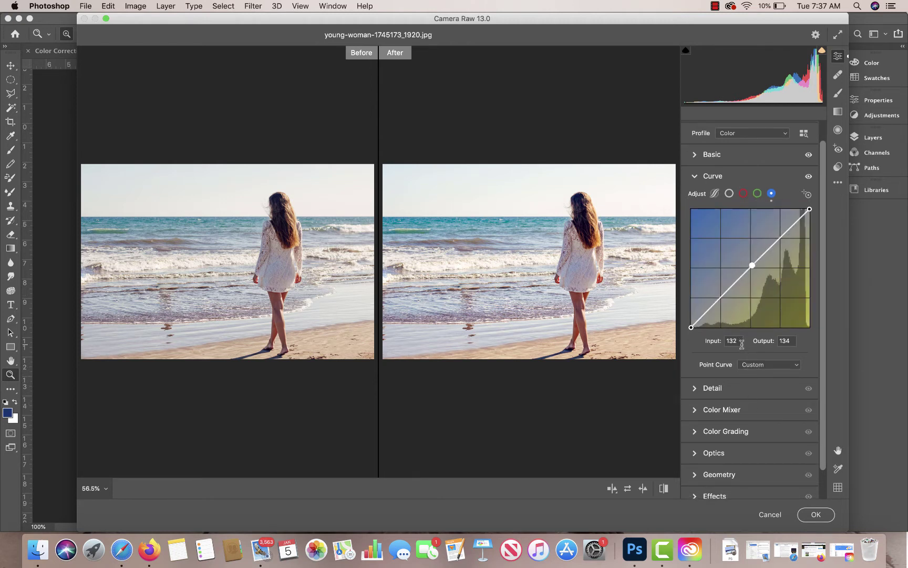
pyautogui.scroll(-1, 742, 352)
pyautogui.scroll(3, 741, 352)
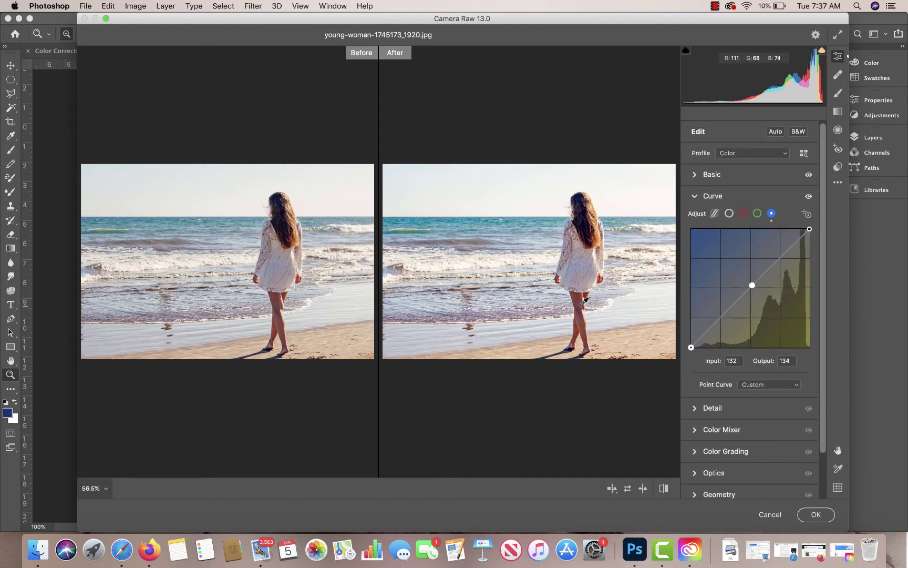
pyautogui.click(814, 514)
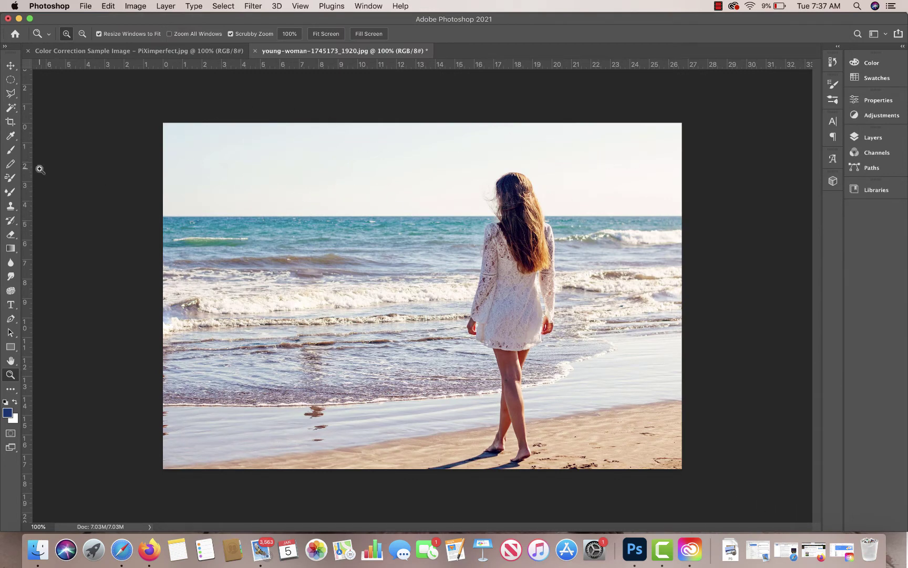
# - Start Sky Replacement on the beach photo and shift the new sky to cover the left edge
pyautogui.click(131, 7)
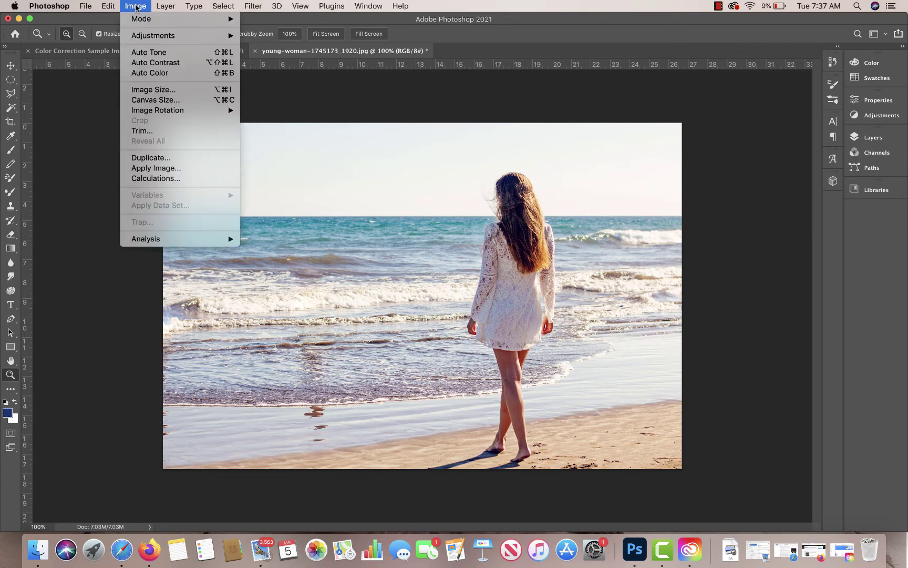
pyautogui.moveTo(116, 5)
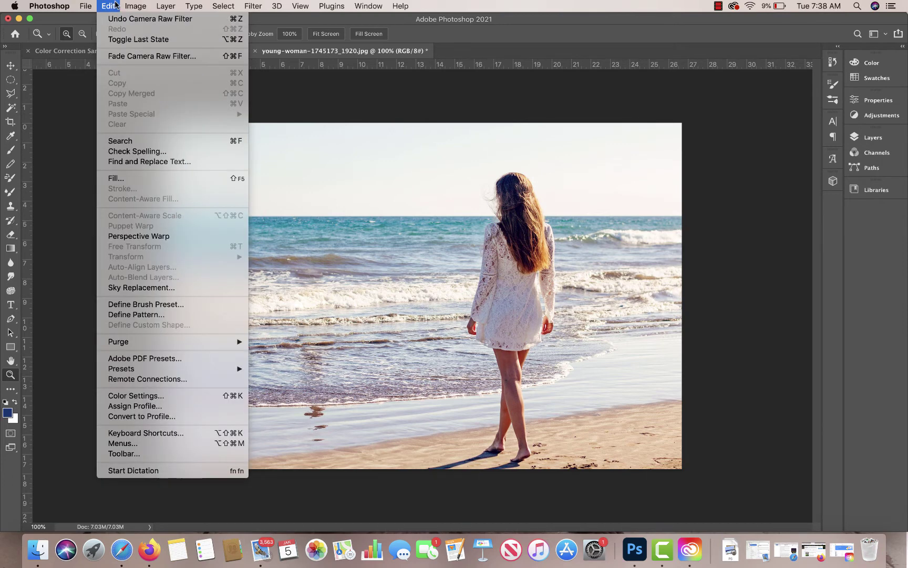
pyautogui.click(148, 288)
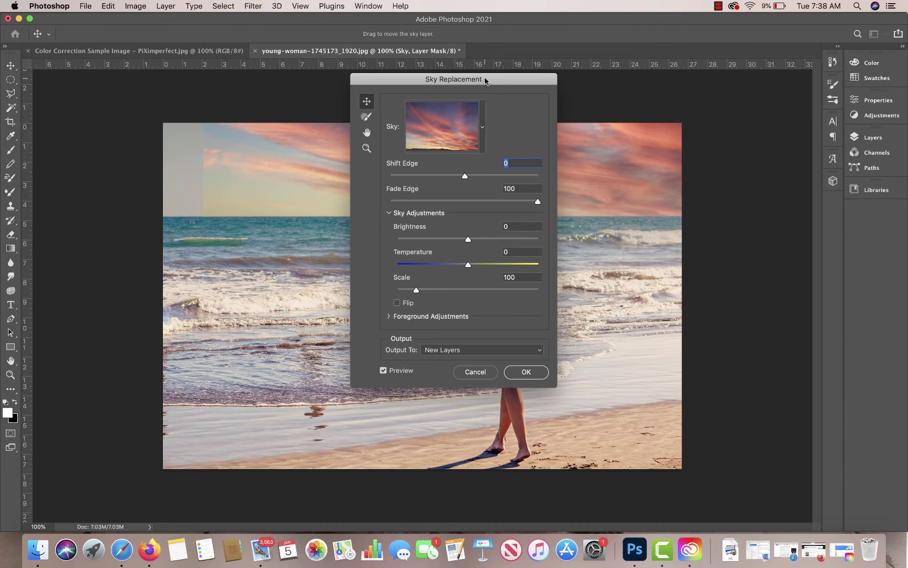
pyautogui.moveTo(488, 78); pyautogui.dragTo(256, 262)
pyautogui.moveTo(432, 161); pyautogui.dragTo(391, 156)
# - Choose the plain blue sky preset from the sky presets list
pyautogui.click(250, 313)
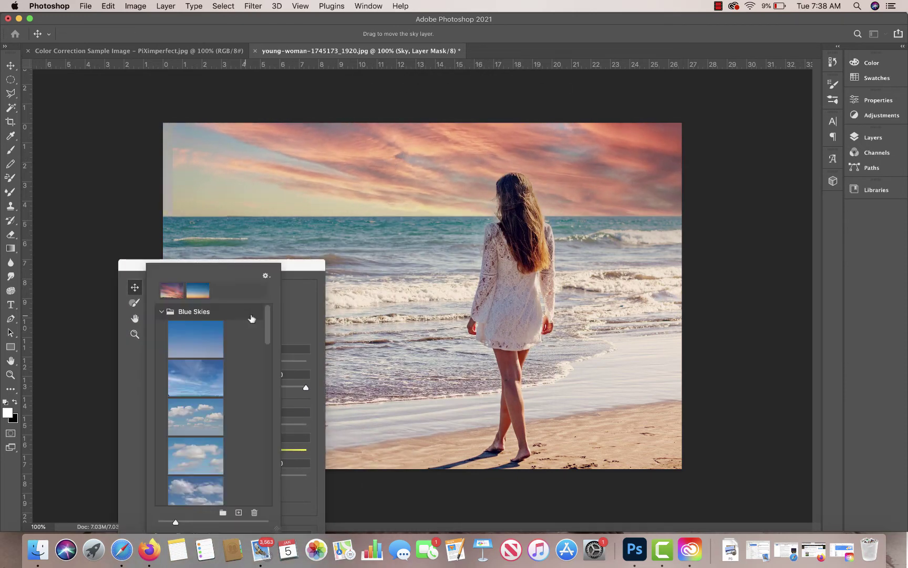
pyautogui.click(202, 382)
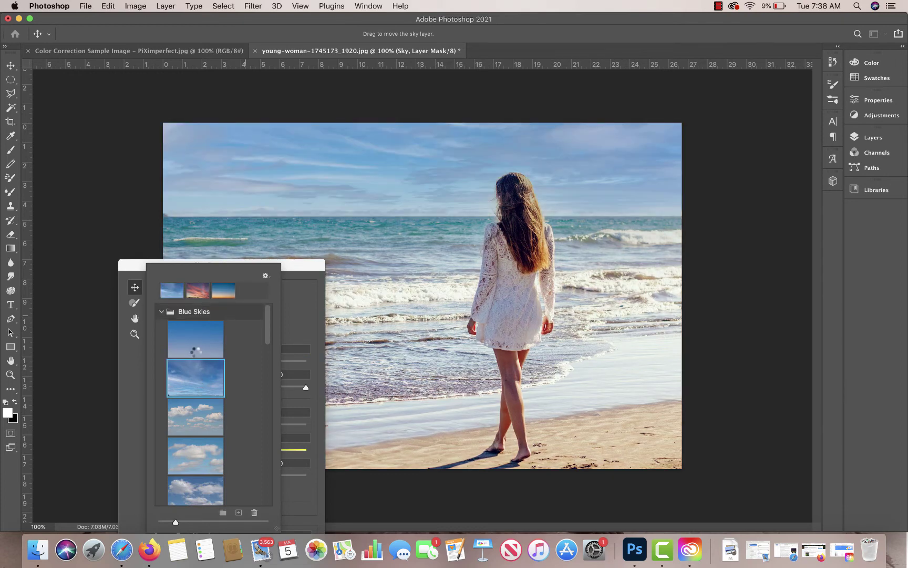
pyautogui.click(195, 354)
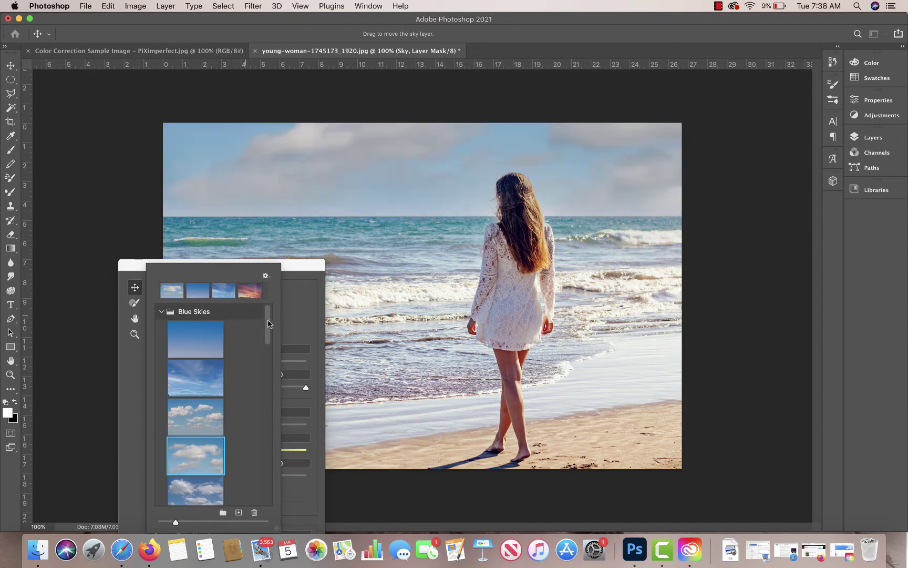
pyautogui.moveTo(268, 337); pyautogui.dragTo(265, 494)
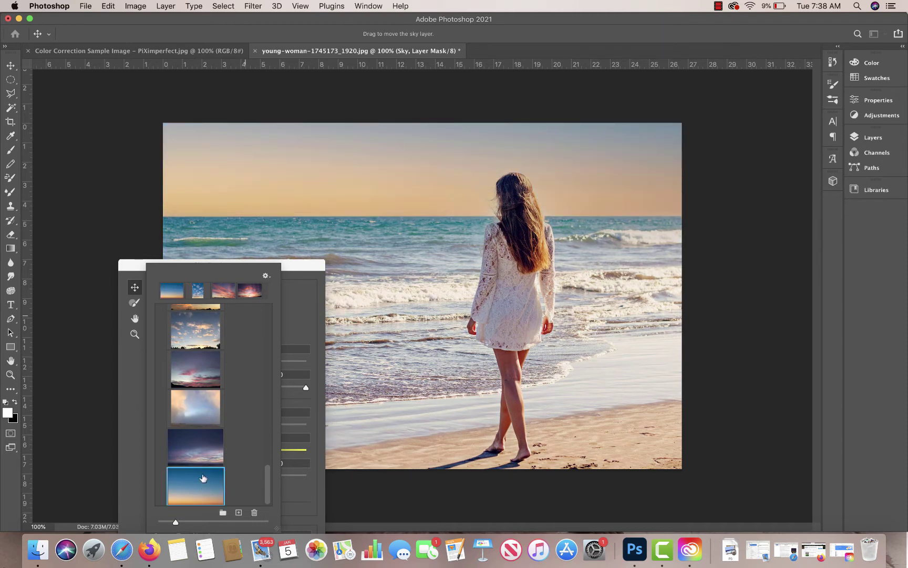
pyautogui.scroll(15, 271, 432)
pyautogui.click(209, 351)
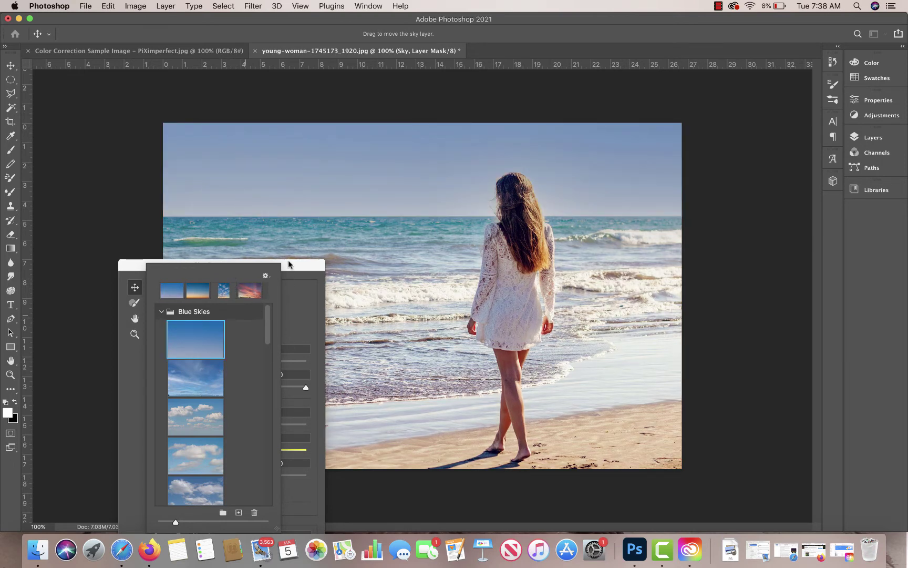
pyautogui.moveTo(285, 265); pyautogui.dragTo(339, 80)
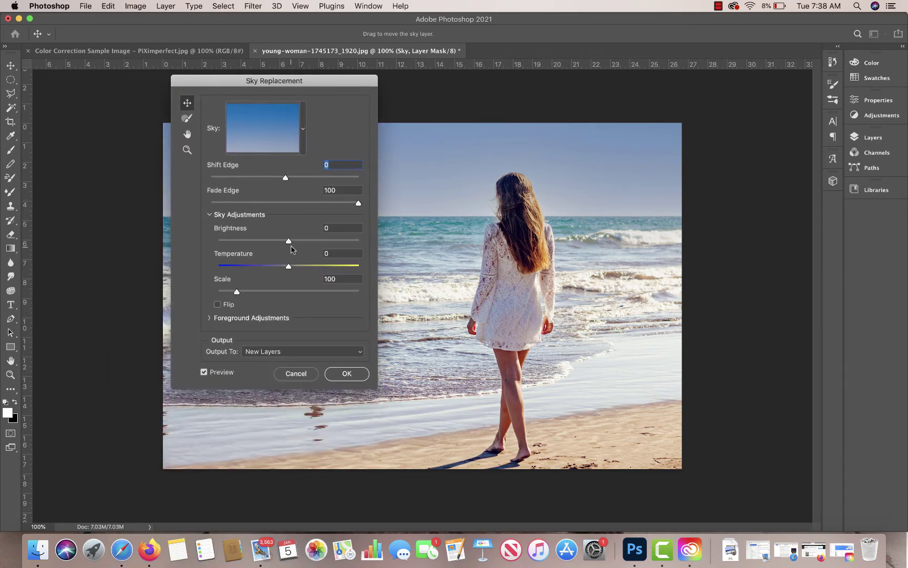
# - Raise the sky Brightness to 18 and apply the replacement sky
pyautogui.moveTo(289, 241); pyautogui.dragTo(299, 242)
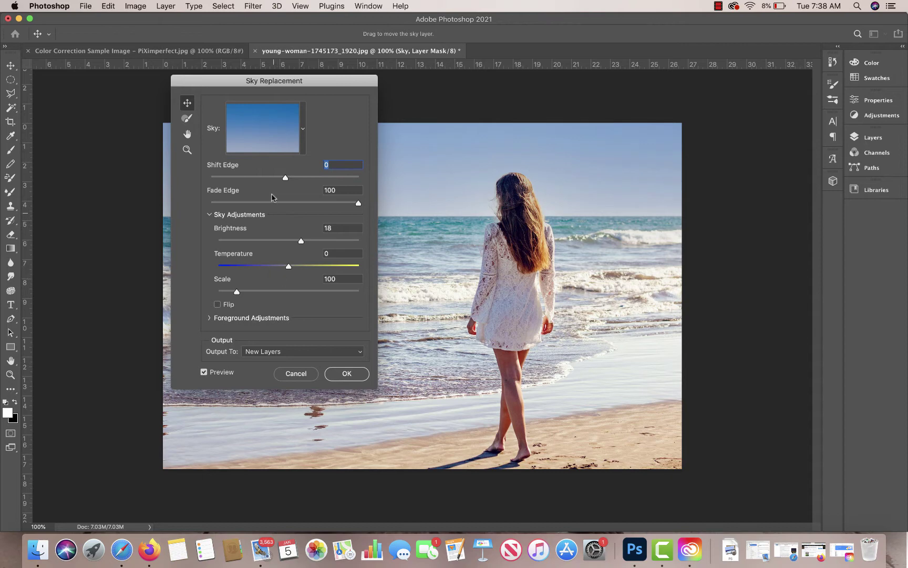
pyautogui.moveTo(299, 81); pyautogui.dragTo(165, 106)
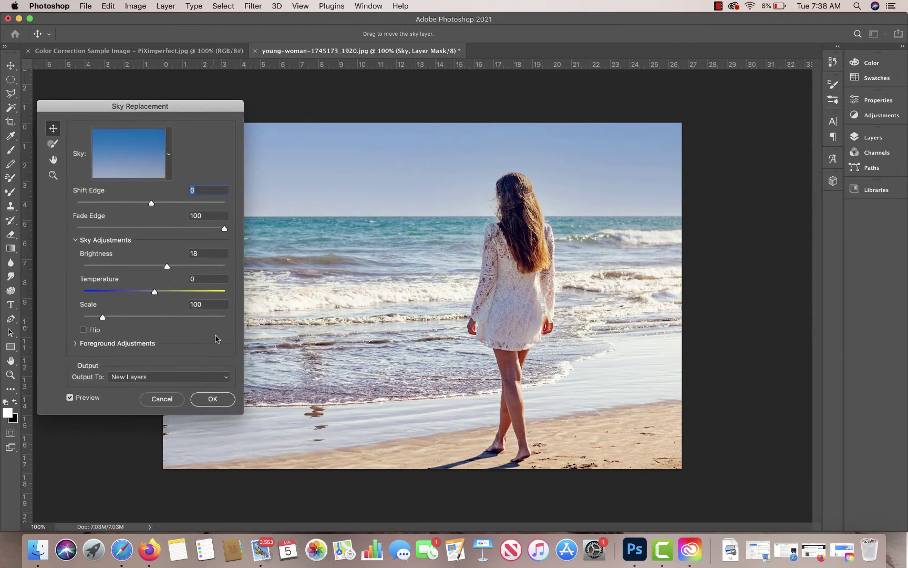
pyautogui.click(213, 400)
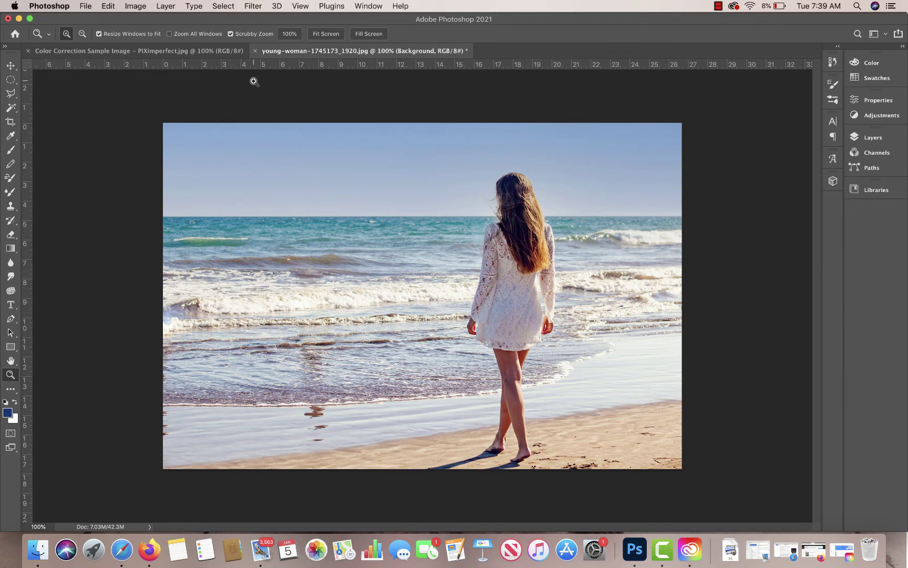
# - Switch to the Color Correction Sample Image - PiXimperfect.jpg document tab
pyautogui.click(176, 51)
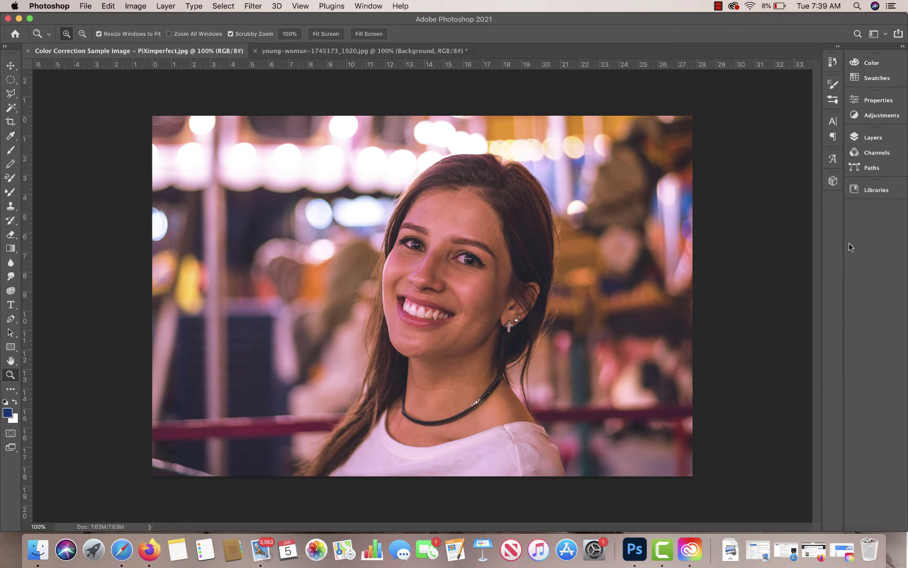
# - Add a Curves adjustment layer and enlarge its Properties panel for a bigger graph
pyautogui.click(876, 119)
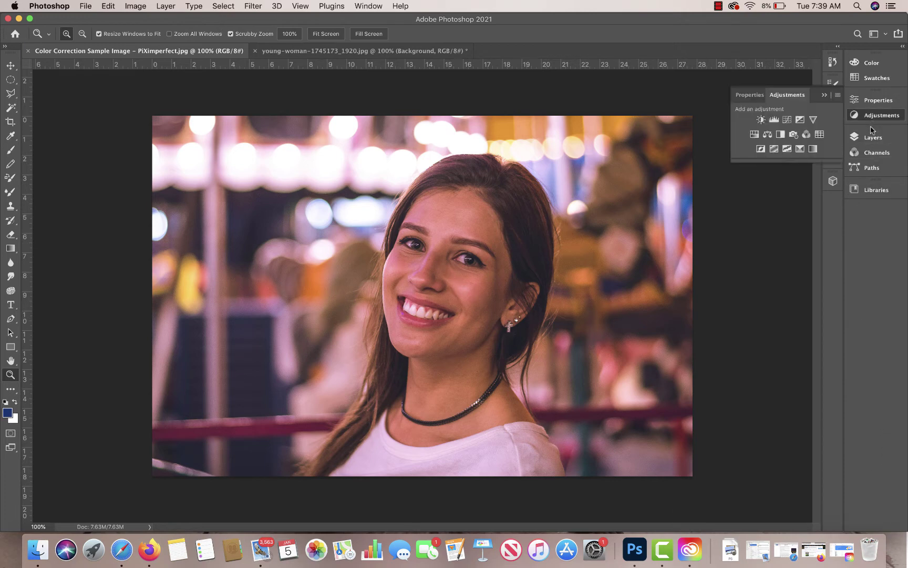
pyautogui.click(787, 119)
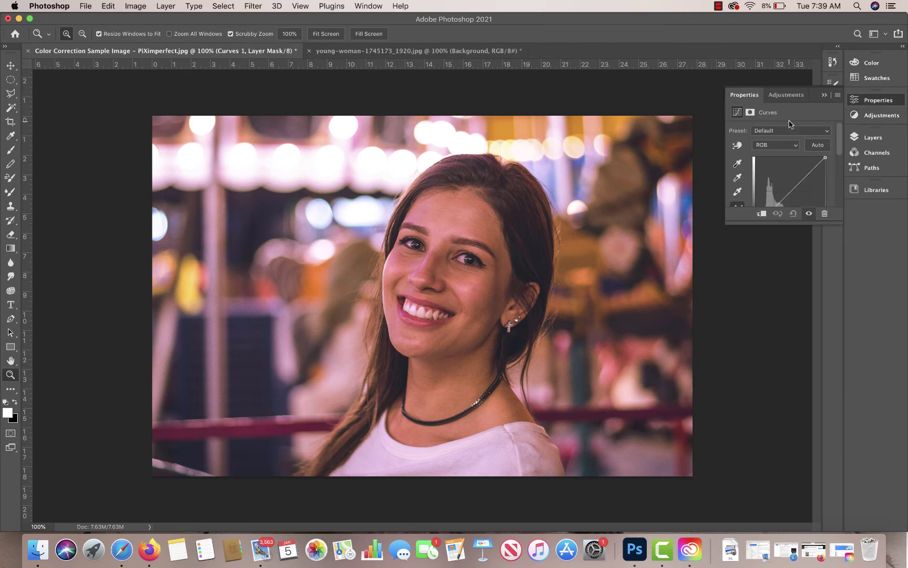
pyautogui.moveTo(786, 224); pyautogui.dragTo(778, 340)
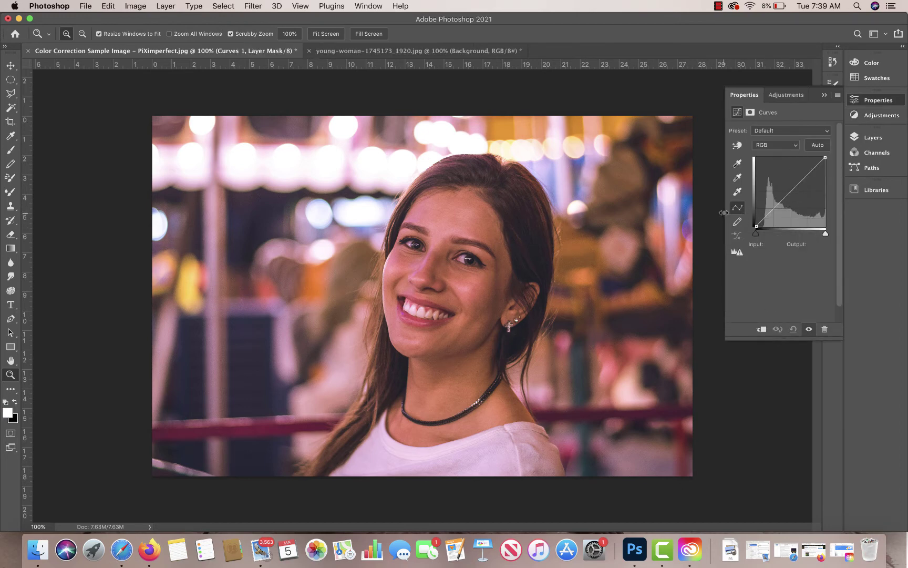
pyautogui.moveTo(723, 212); pyautogui.dragTo(655, 210)
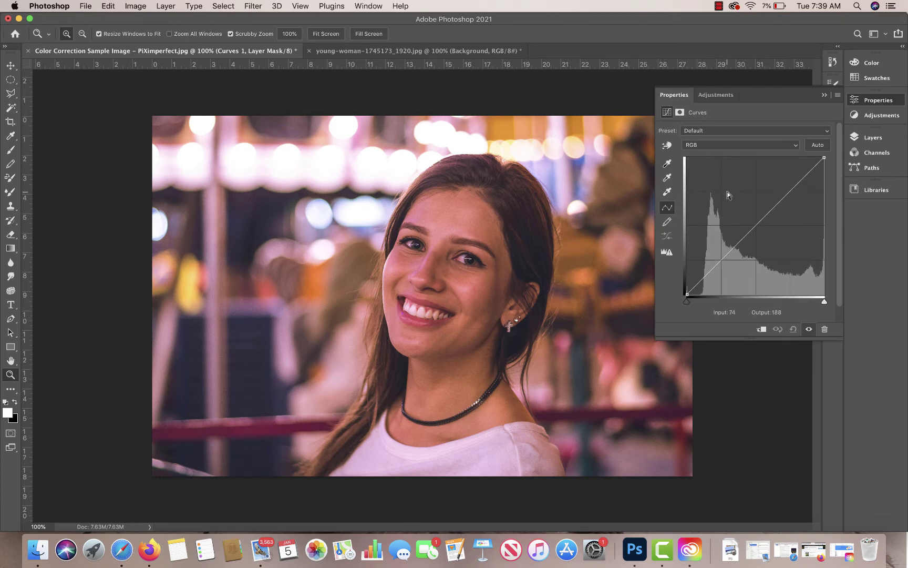
# - Set the curve's white point by sampling the white shirt, then select the Green channel
pyautogui.click(669, 192)
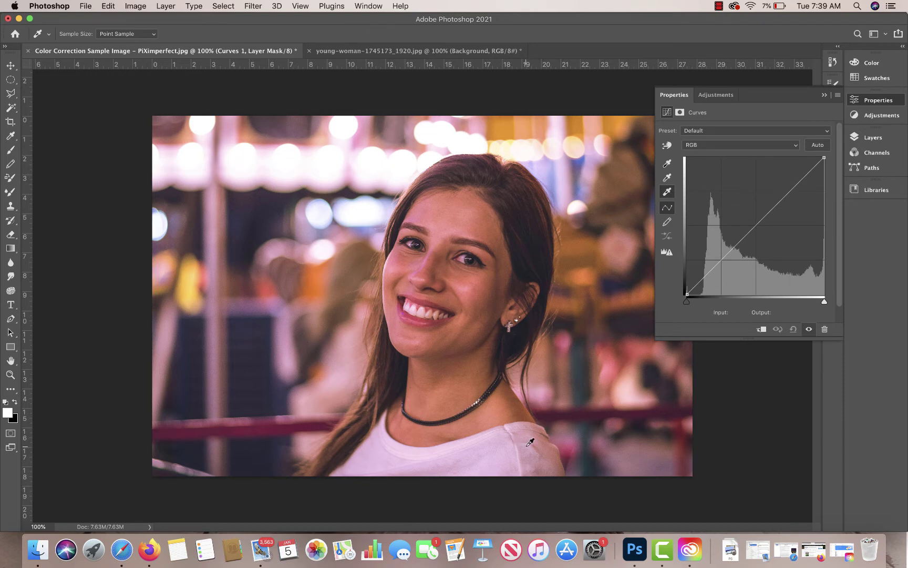
pyautogui.click(352, 118)
pyautogui.click(502, 444)
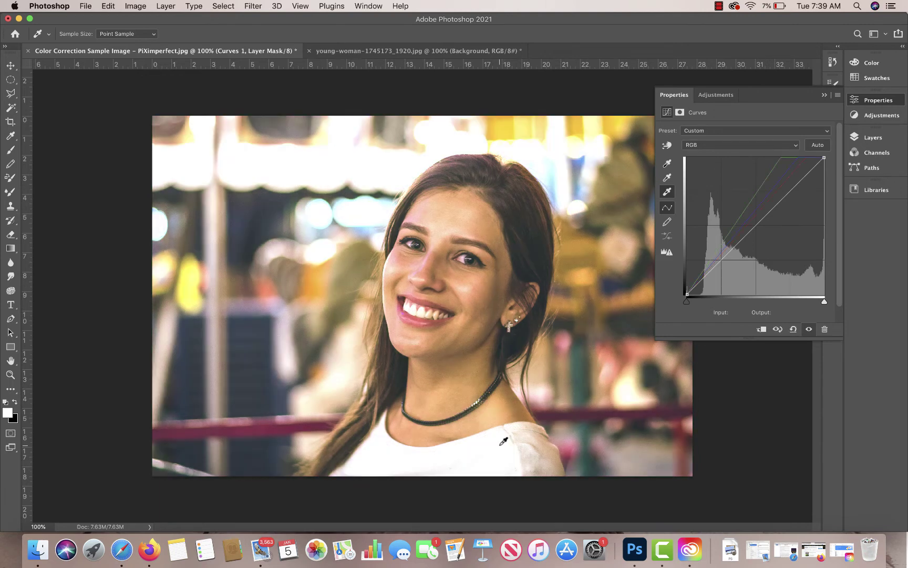
pyautogui.click(437, 450)
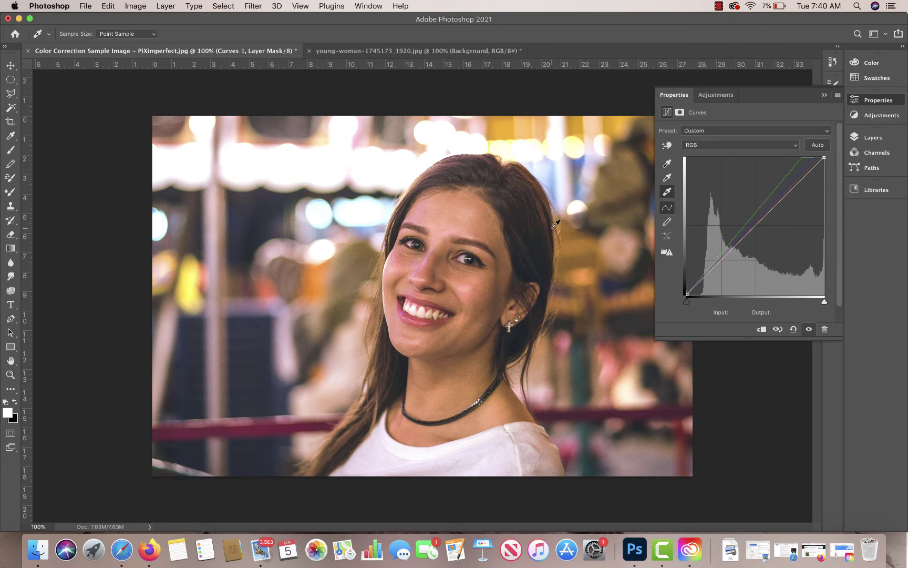
pyautogui.click(398, 442)
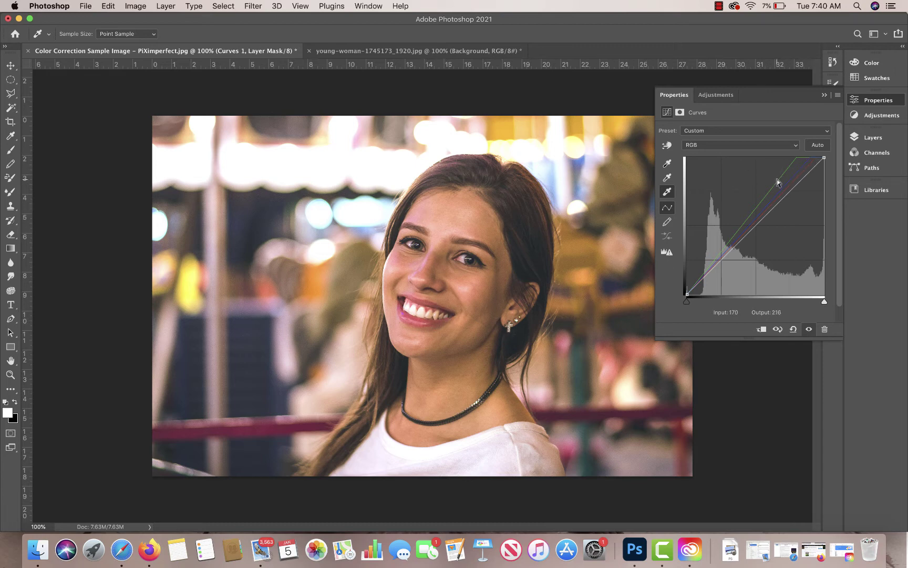
pyautogui.click(735, 147)
pyautogui.click(727, 163)
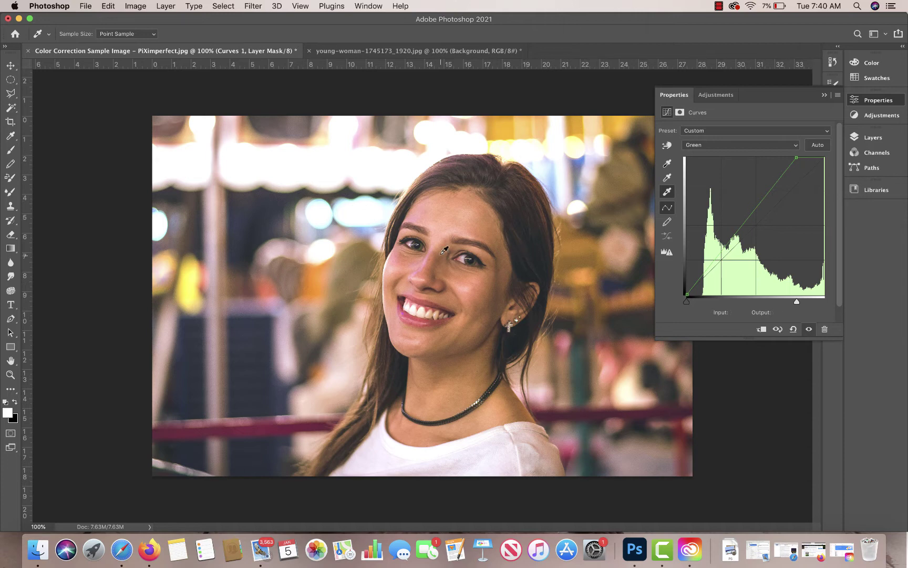
# - Add a Green channel curve point sampled from the forehead tone with the on-image tool
pyautogui.click(667, 145)
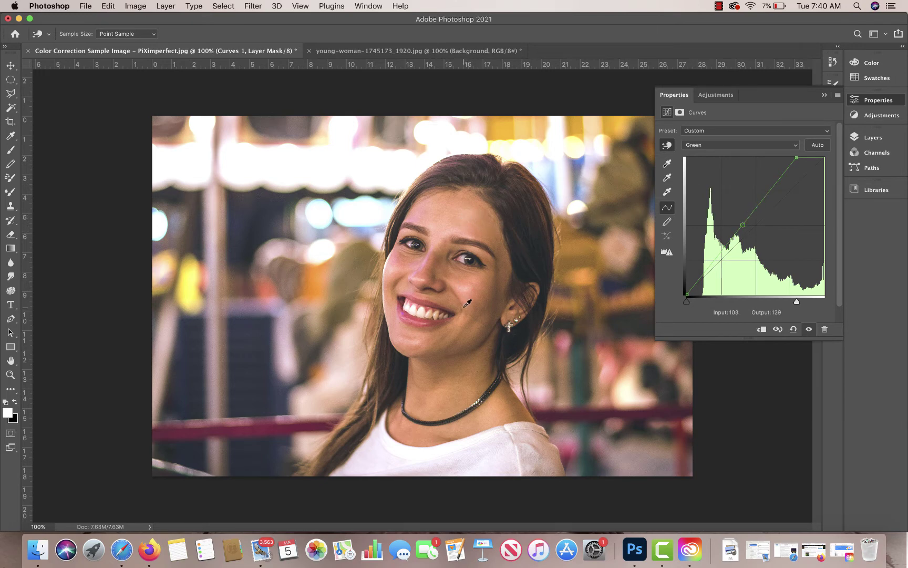
pyautogui.click(704, 145)
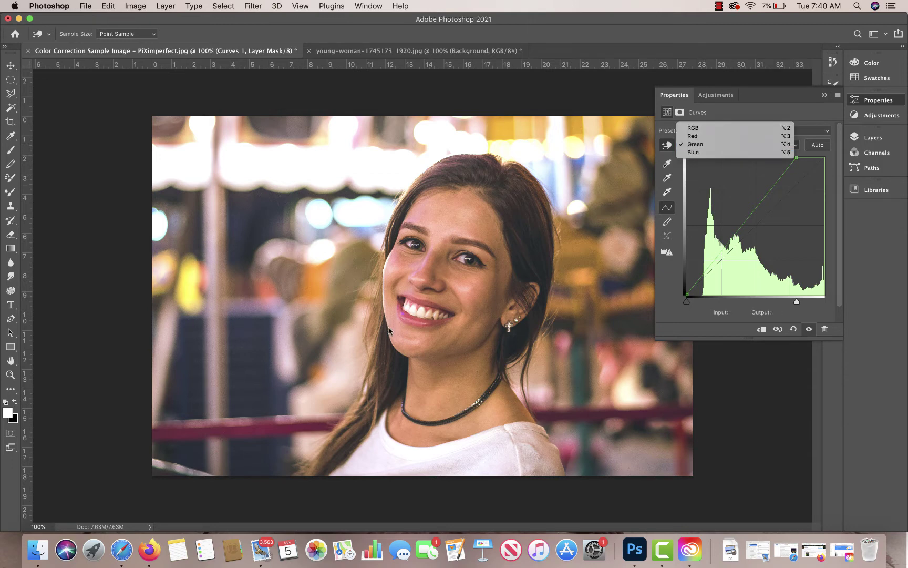
pyautogui.click(468, 220)
pyautogui.click(469, 214)
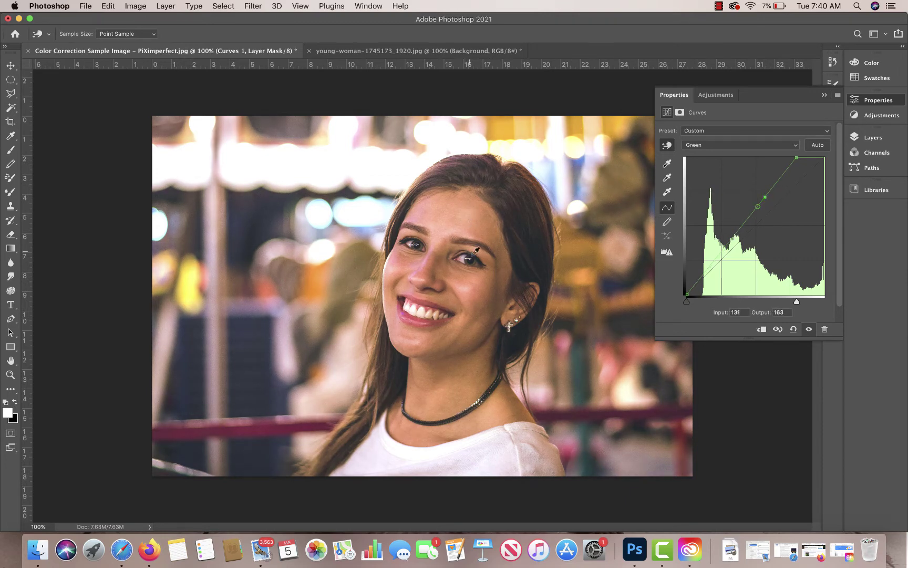
# - Shape the RGB curve with points 101→84 and 181→171, then compare Curves 1 on and off
pyautogui.hotkey('alt', '2')
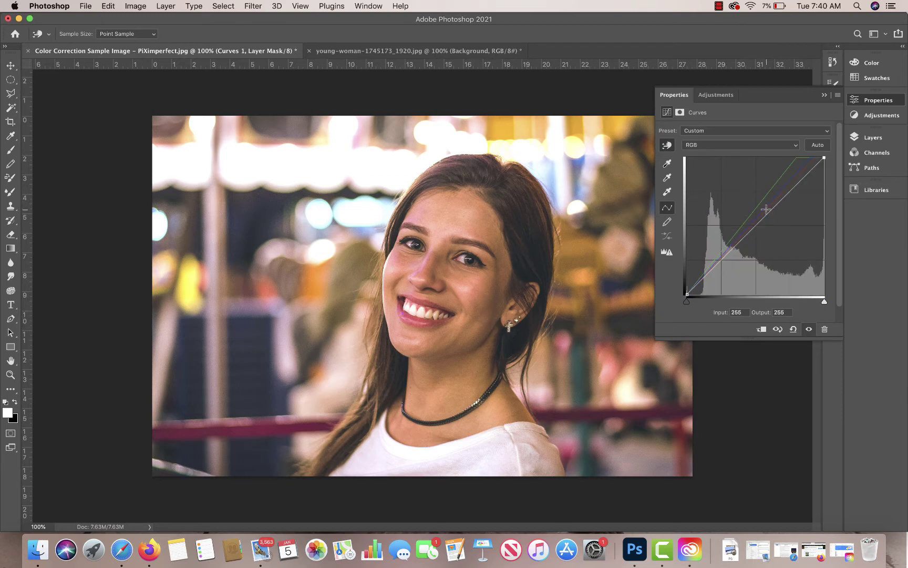
pyautogui.moveTo(767, 215); pyautogui.dragTo(747, 243)
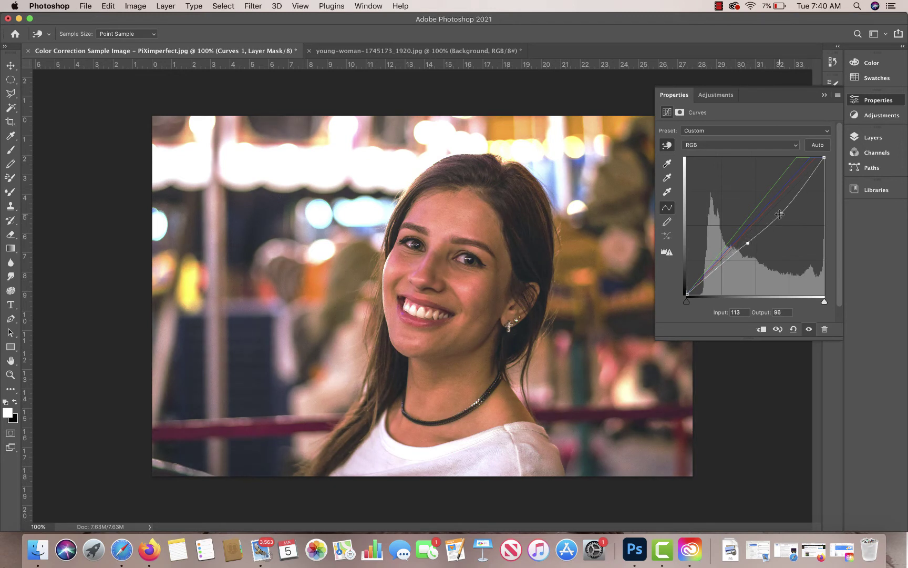
pyautogui.moveTo(780, 214); pyautogui.dragTo(784, 202)
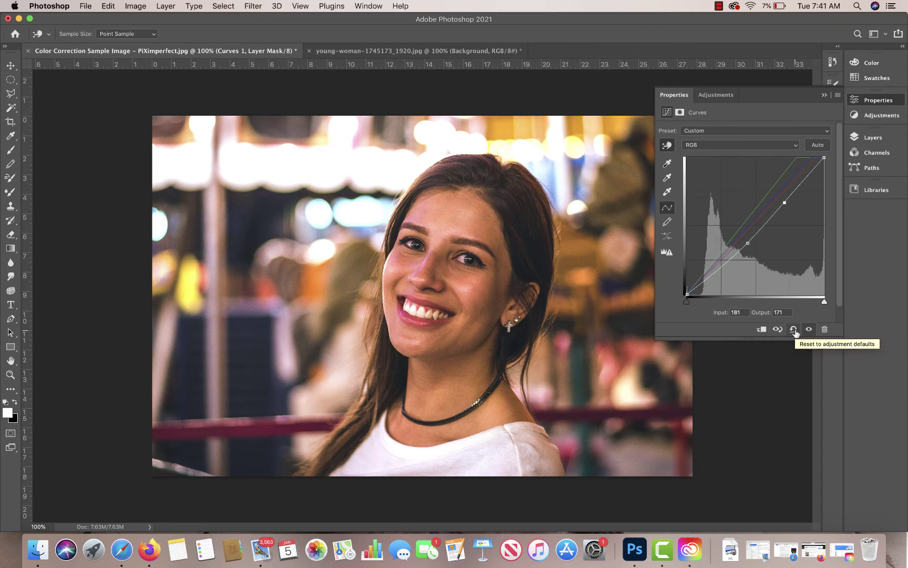
pyautogui.click(809, 329)
pyautogui.click(809, 330)
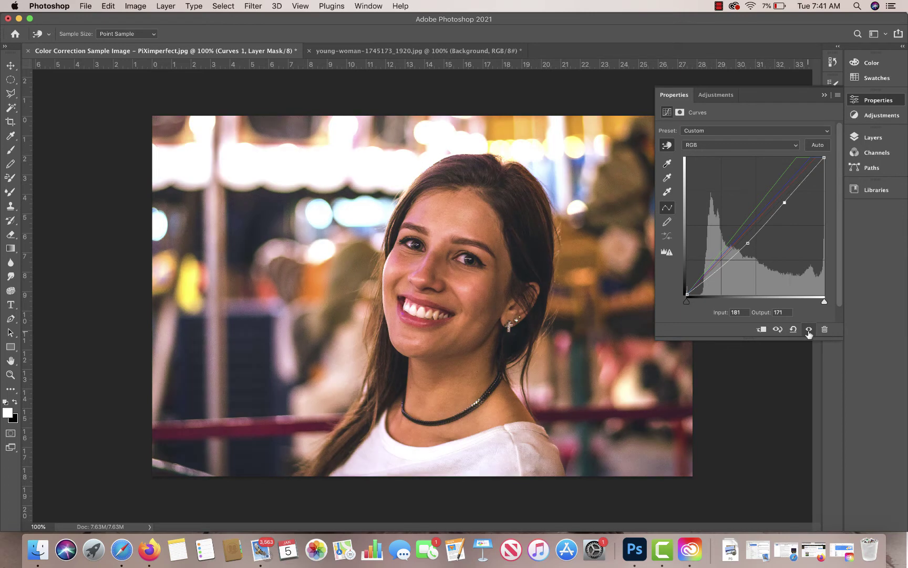
pyautogui.click(808, 330)
pyautogui.click(808, 330)
# - Add a Red channel point at 216→222 from the nose's skin tone, then collapse Curves settings
pyautogui.click(749, 144)
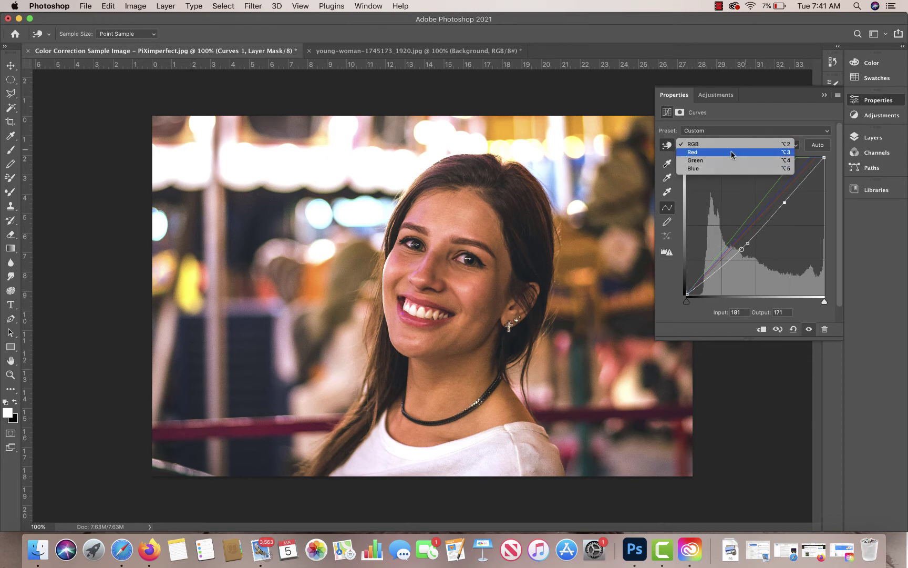
pyautogui.click(733, 152)
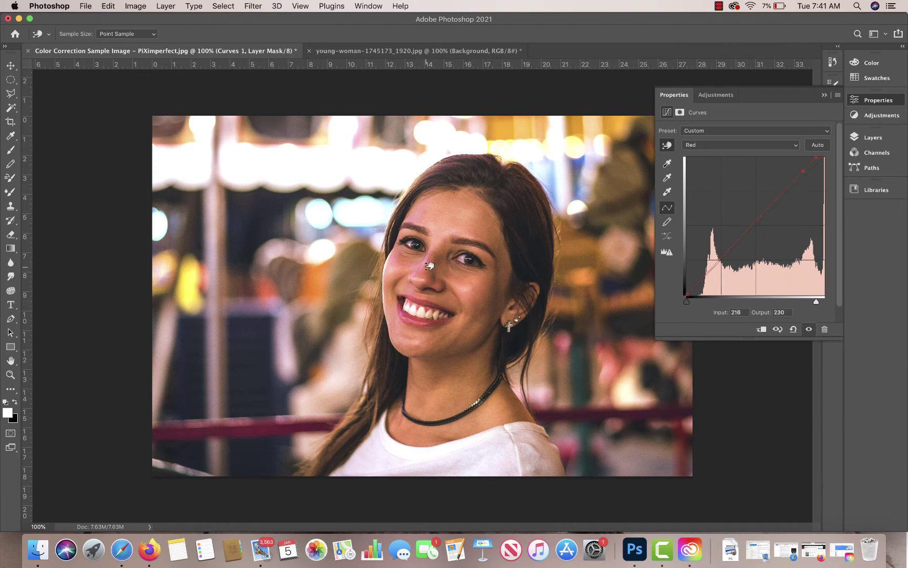
pyautogui.moveTo(429, 266); pyautogui.dragTo(428, 271)
pyautogui.click(431, 262)
pyautogui.click(824, 95)
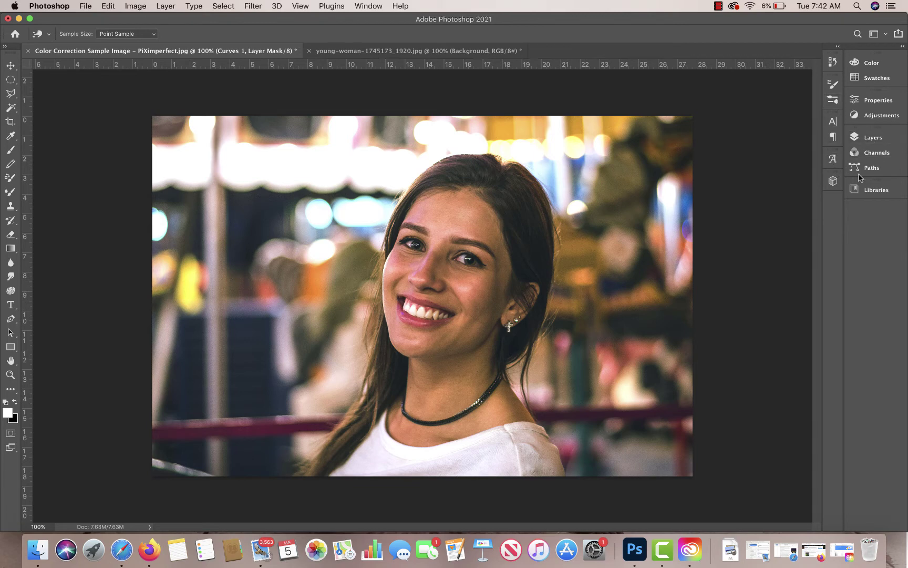
# - Add a second Curves adjustment layer, Curves 2, and enlarge its settings panel
pyautogui.click(861, 115)
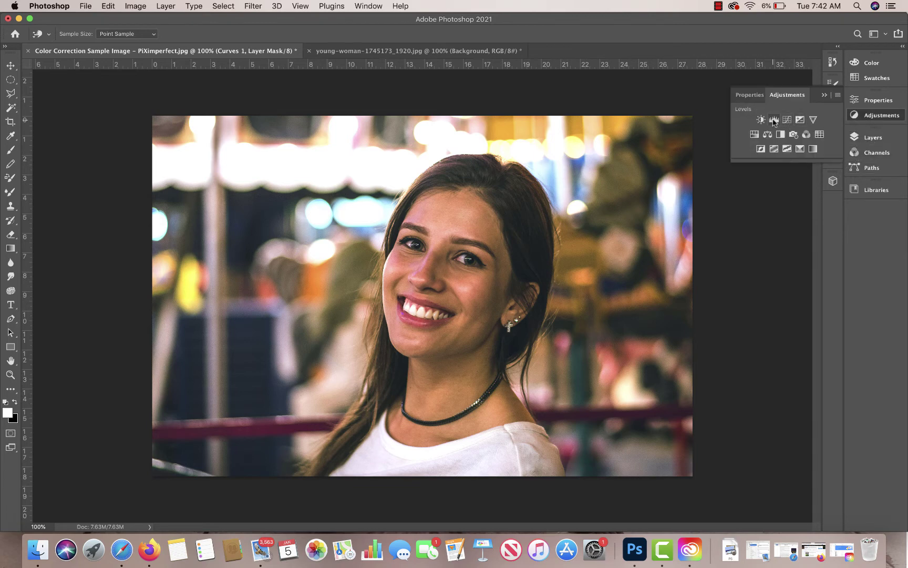
pyautogui.click(786, 120)
pyautogui.press('z')
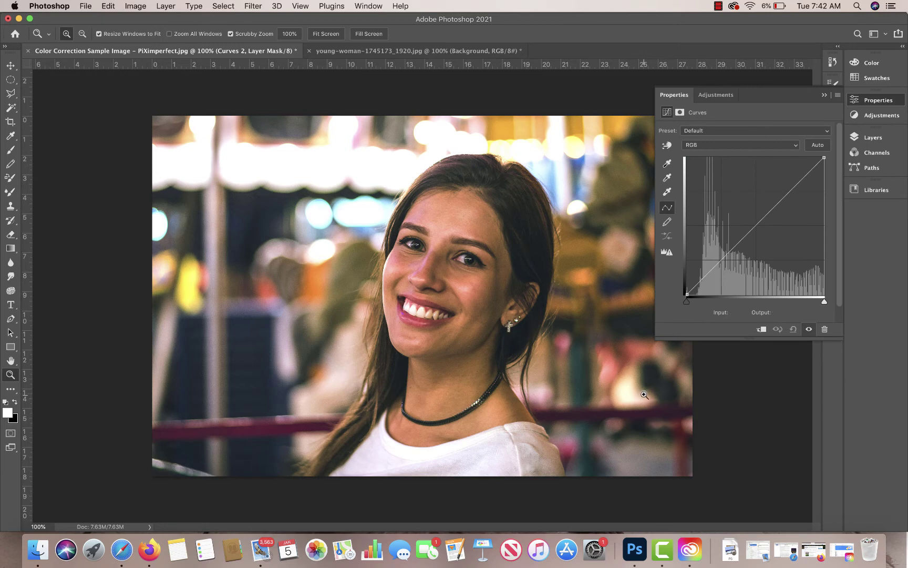
pyautogui.moveTo(657, 339); pyautogui.dragTo(465, 401)
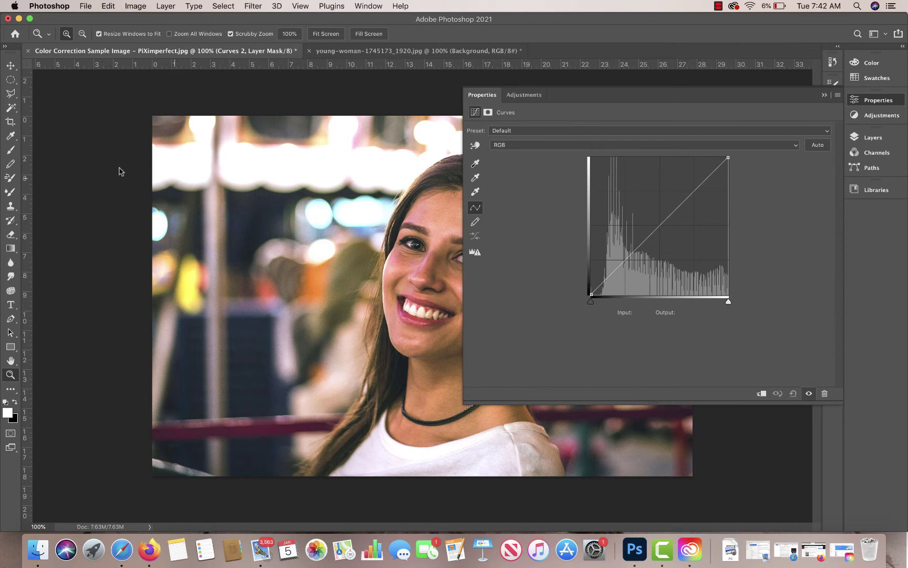
# - Sample black, white, neutral grey and dark red in the Foreground Color Picker, then cancel, keeping white
pyautogui.click(7, 412)
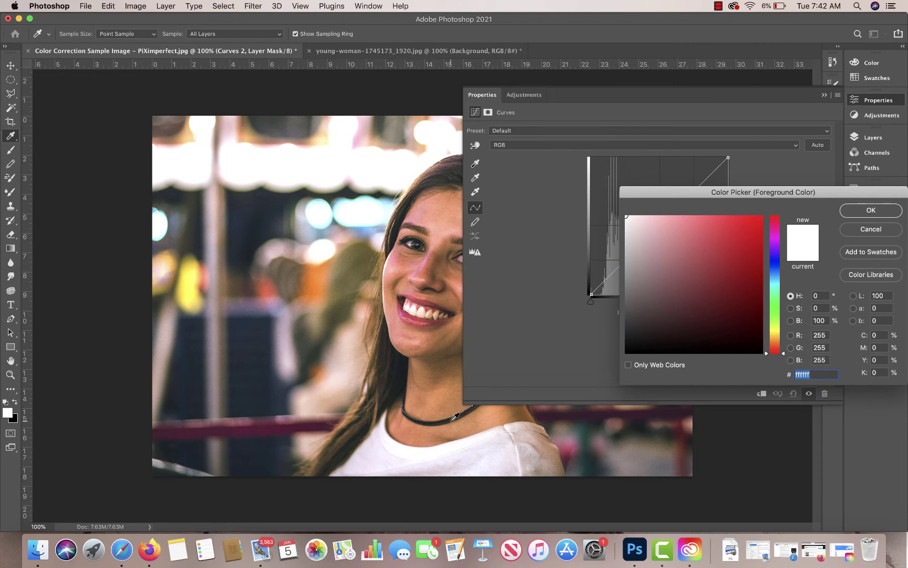
pyautogui.moveTo(688, 326); pyautogui.dragTo(614, 358)
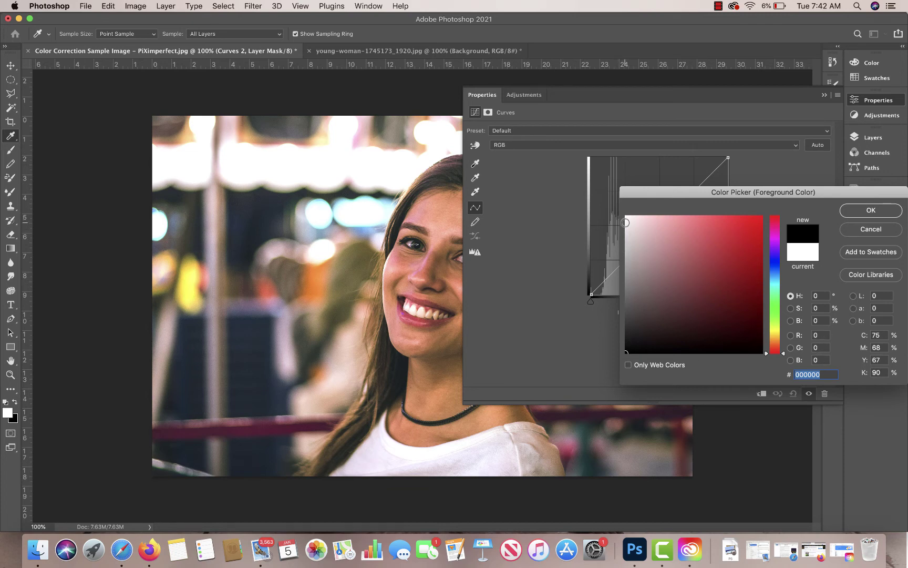
pyautogui.moveTo(625, 223); pyautogui.dragTo(622, 212)
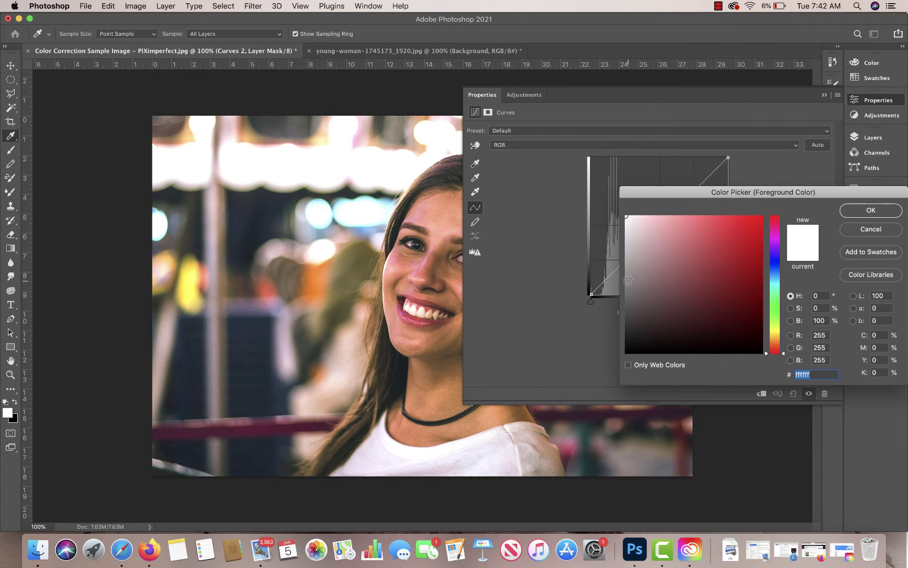
pyautogui.click(627, 282)
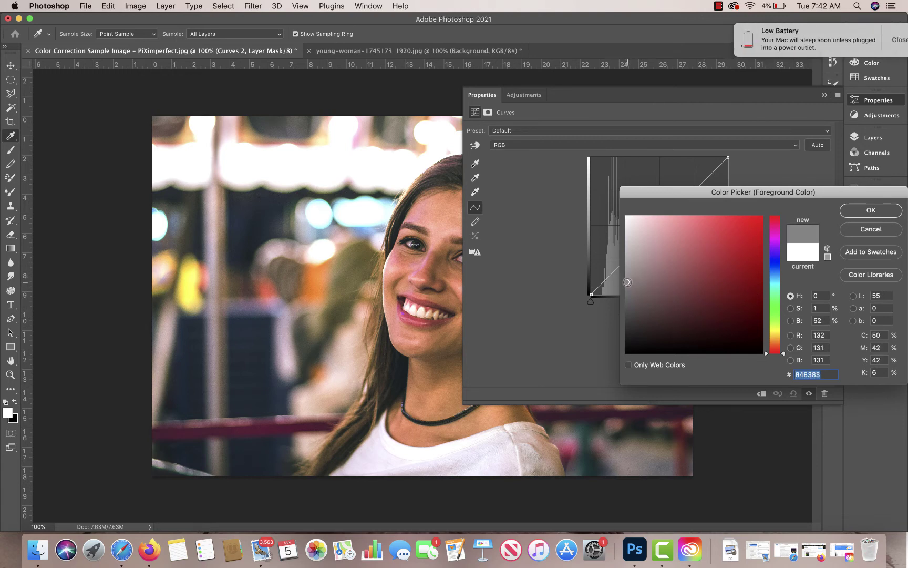
pyautogui.click(626, 276)
pyautogui.click(626, 277)
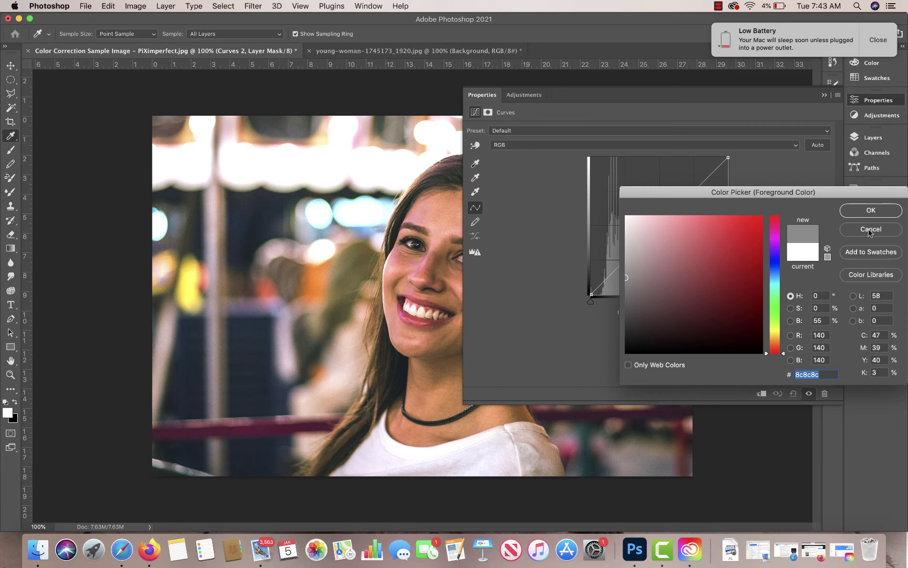
pyautogui.moveTo(682, 261); pyautogui.dragTo(726, 269)
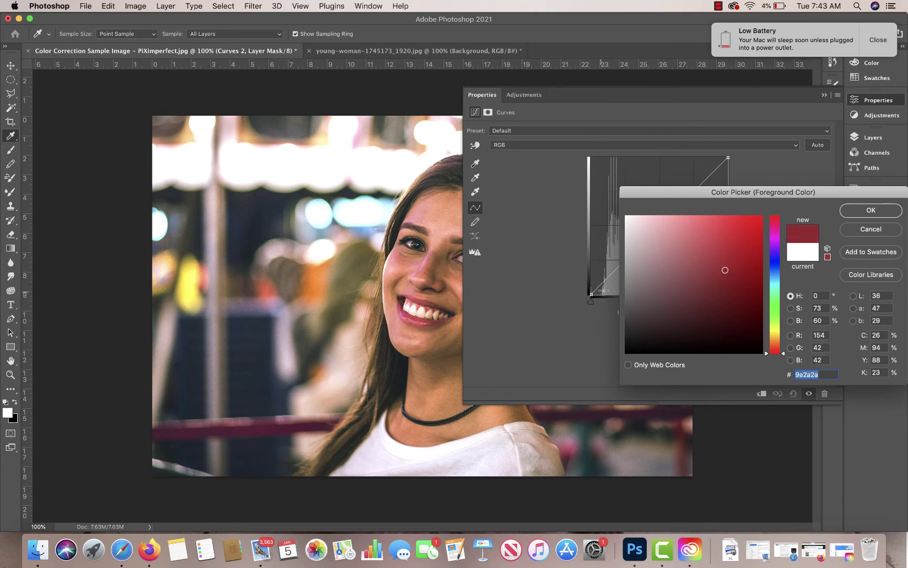
pyautogui.click(871, 229)
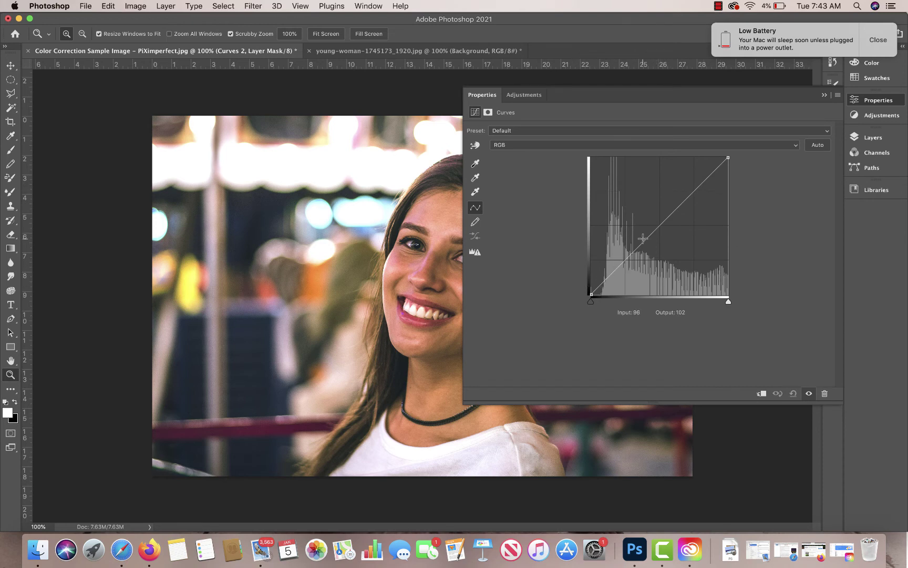
pyautogui.click(698, 145)
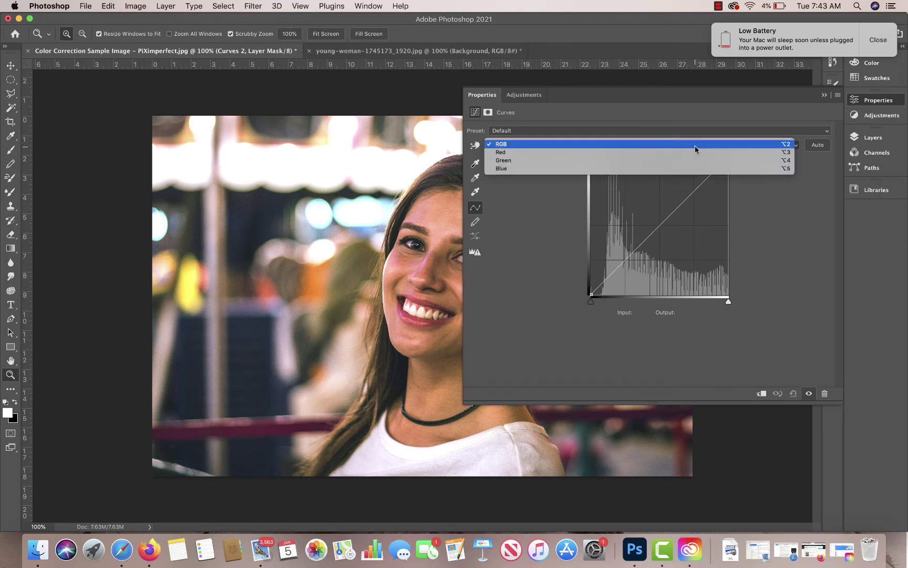
pyautogui.click(671, 159)
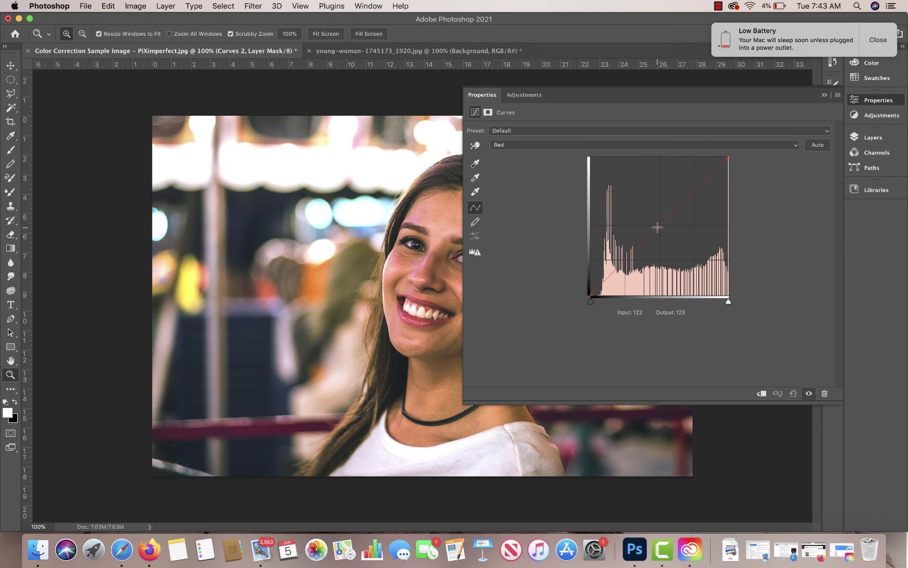
pyautogui.moveTo(658, 227); pyautogui.dragTo(667, 248)
pyautogui.click(634, 250)
pyautogui.click(700, 241)
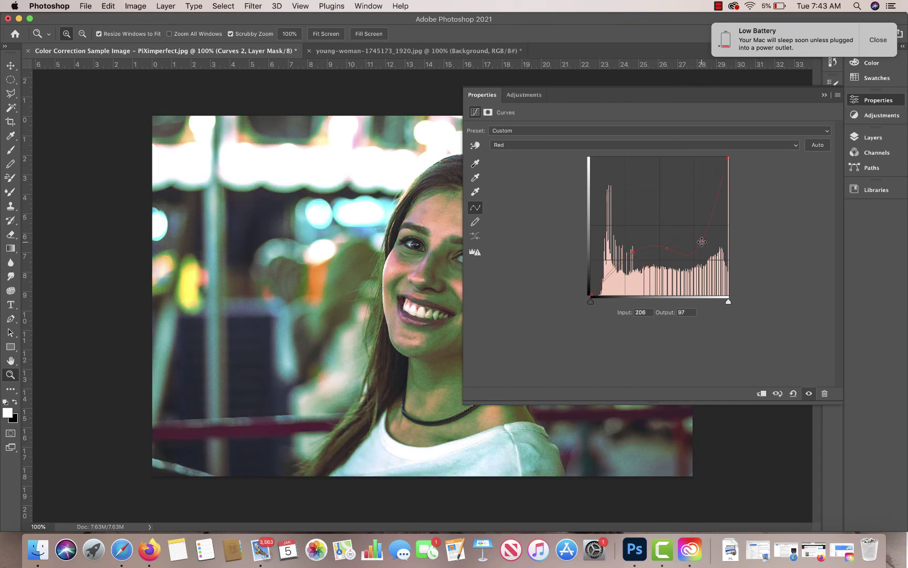
pyautogui.click(791, 395)
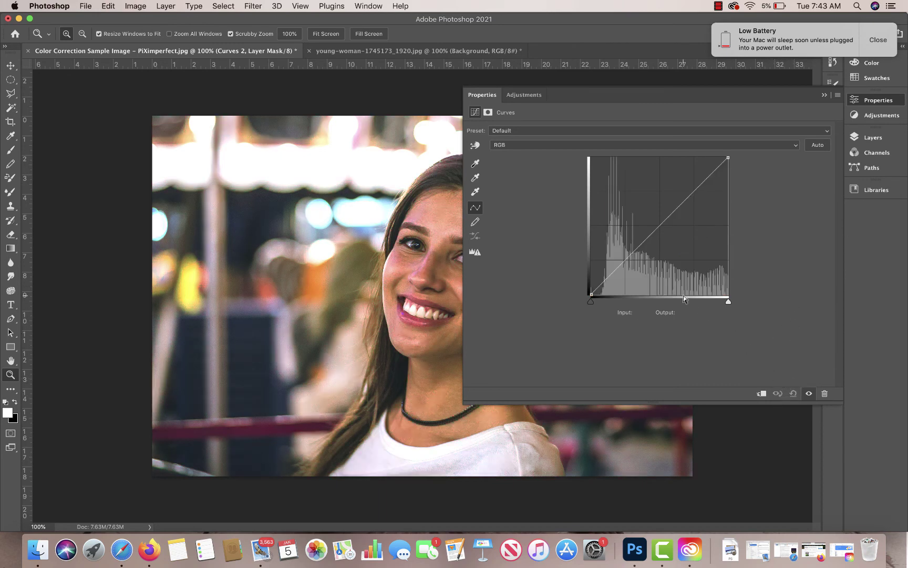
# - Collapse the Curves 2 settings panel and dismiss the low-battery notification
pyautogui.click(824, 95)
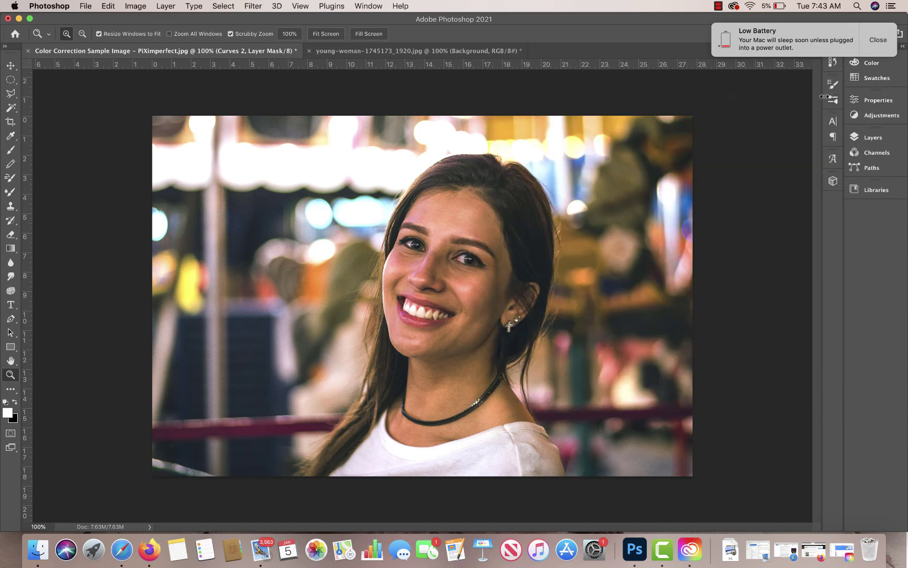
pyautogui.click(880, 43)
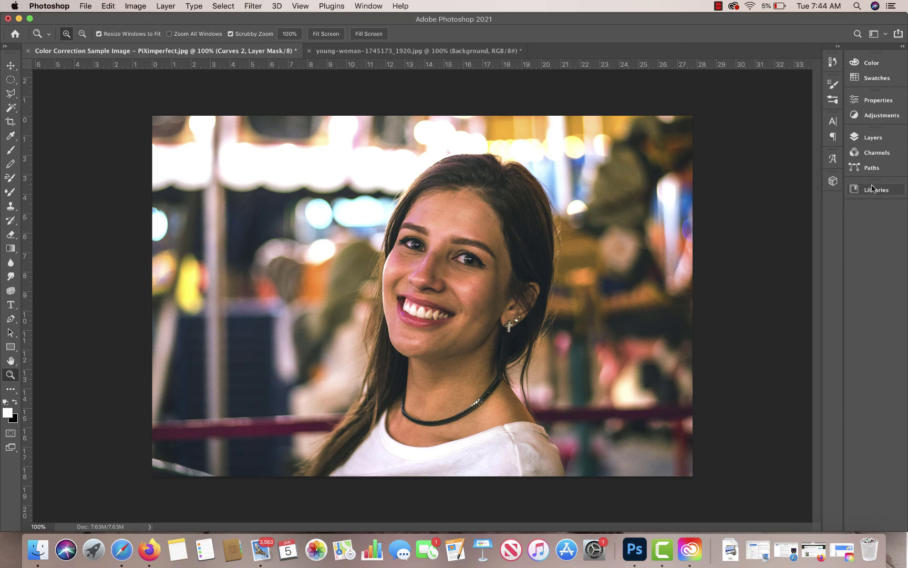
# - Add a Vibrance adjustment layer with Vibrance raised to +15
pyautogui.click(880, 115)
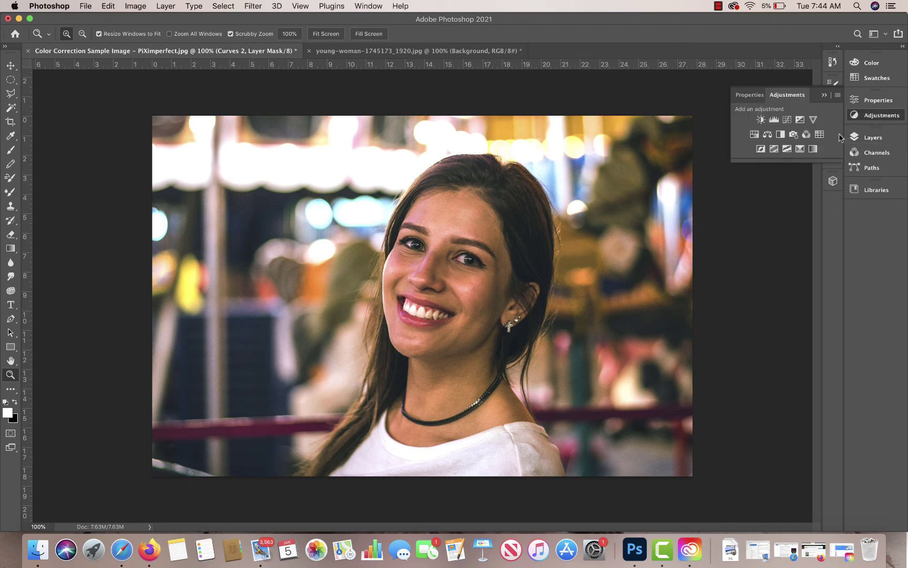
pyautogui.click(813, 120)
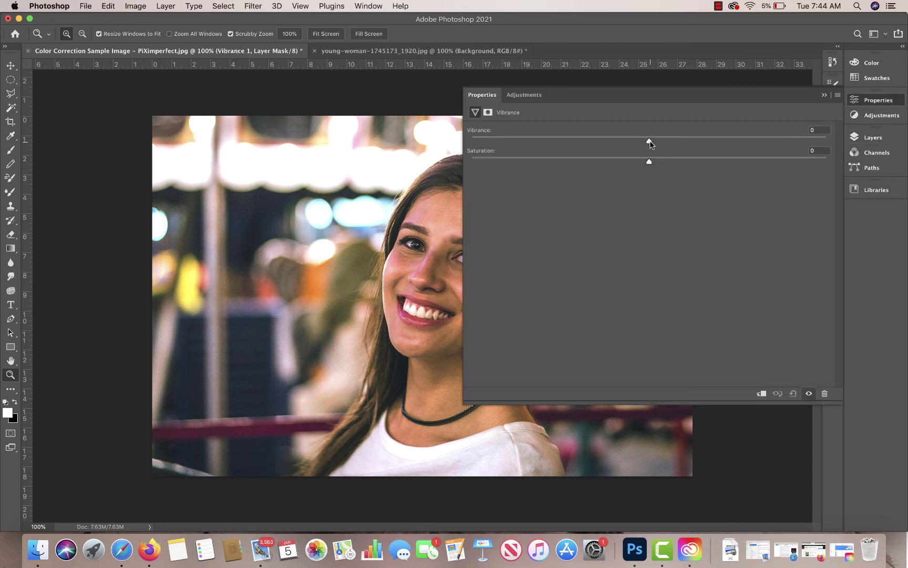
pyautogui.moveTo(651, 141); pyautogui.dragTo(688, 141)
pyautogui.click(824, 95)
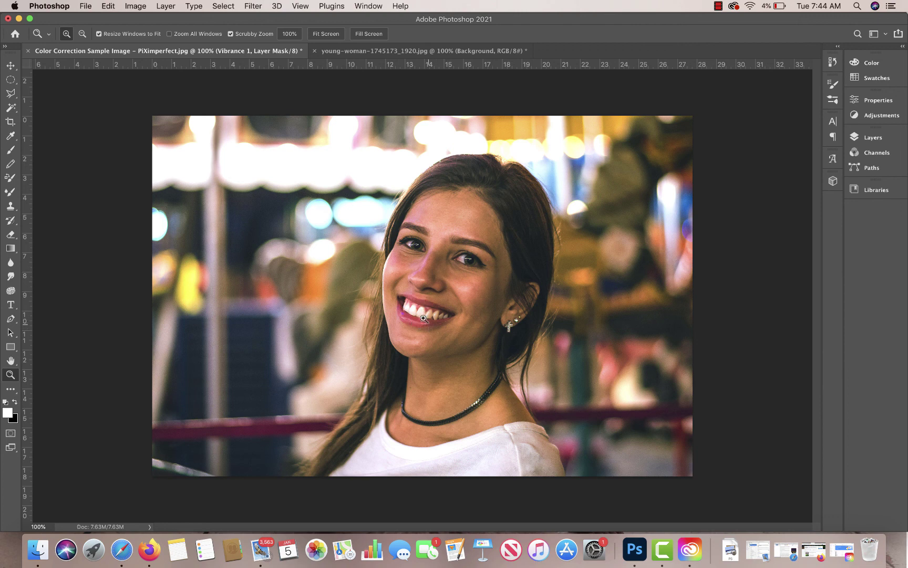
# - Add a Brightness/Contrast adjustment layer with Brightness raised to 13
pyautogui.click(881, 116)
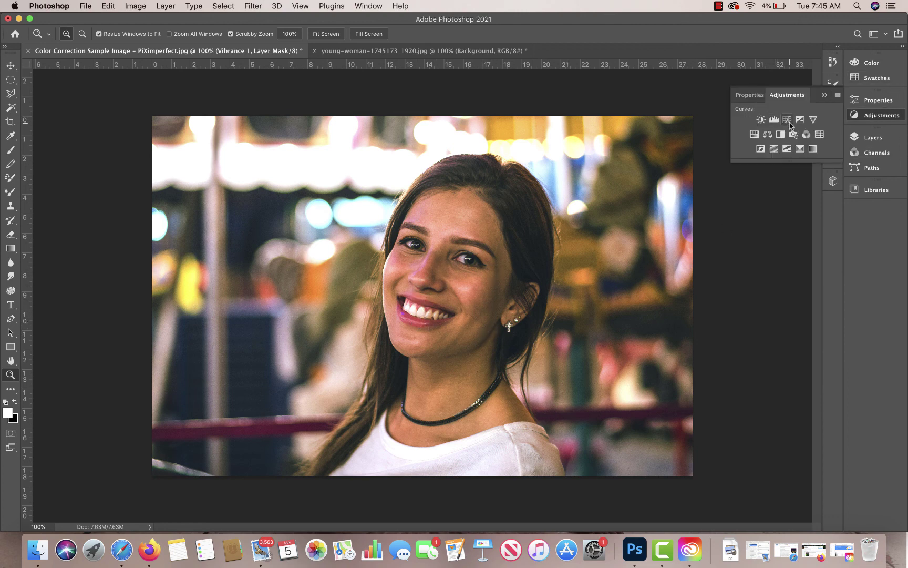
pyautogui.click(760, 119)
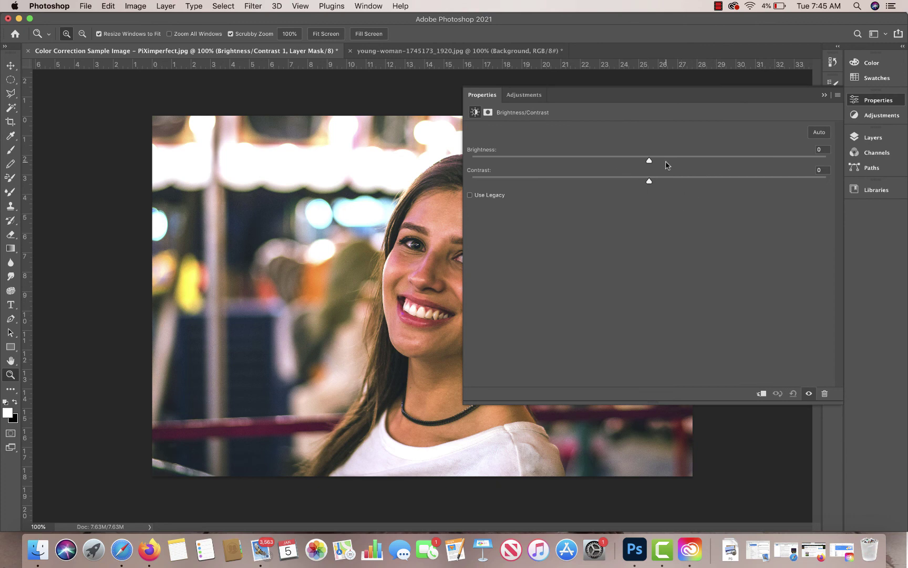
pyautogui.moveTo(649, 160); pyautogui.dragTo(665, 163)
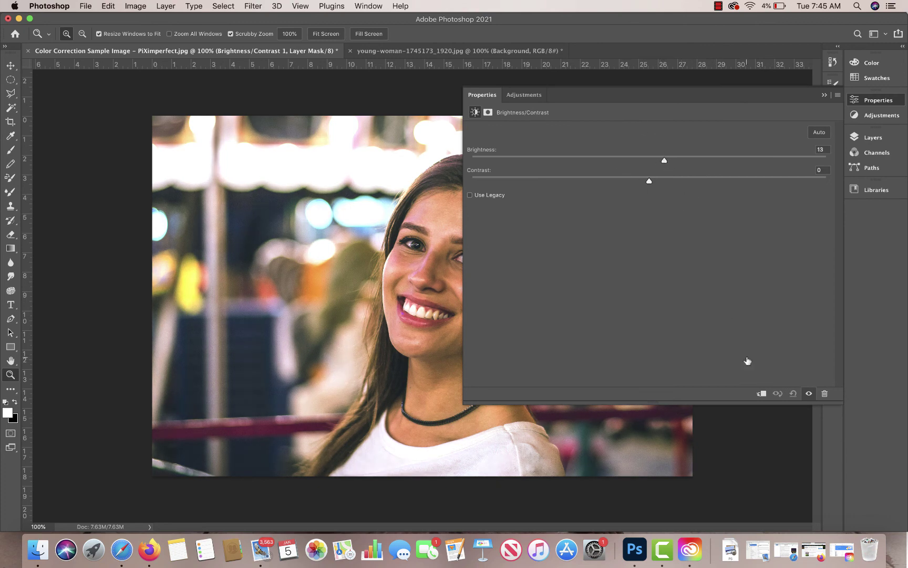
# - Show the full Layers list and delete the Curves 2 layer
pyautogui.click(873, 138)
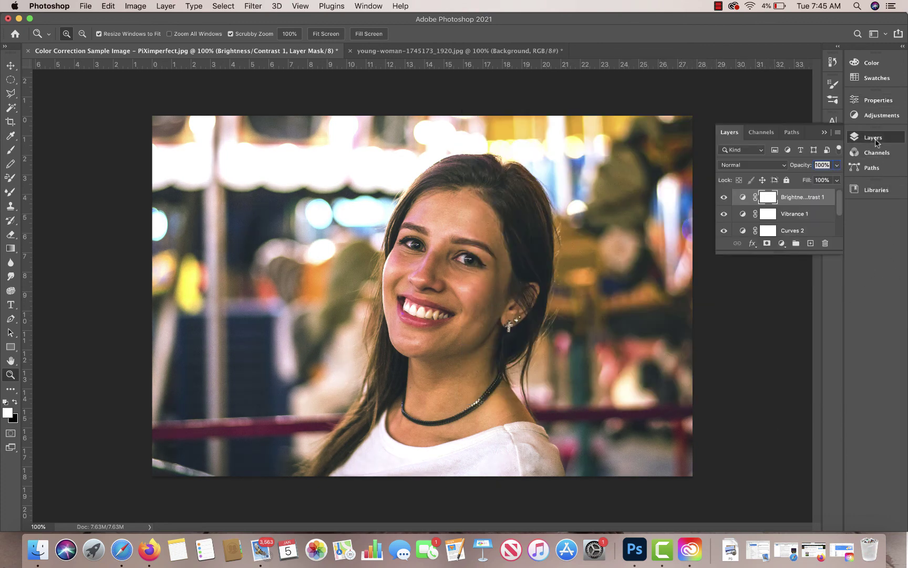
pyautogui.moveTo(783, 251); pyautogui.dragTo(794, 429)
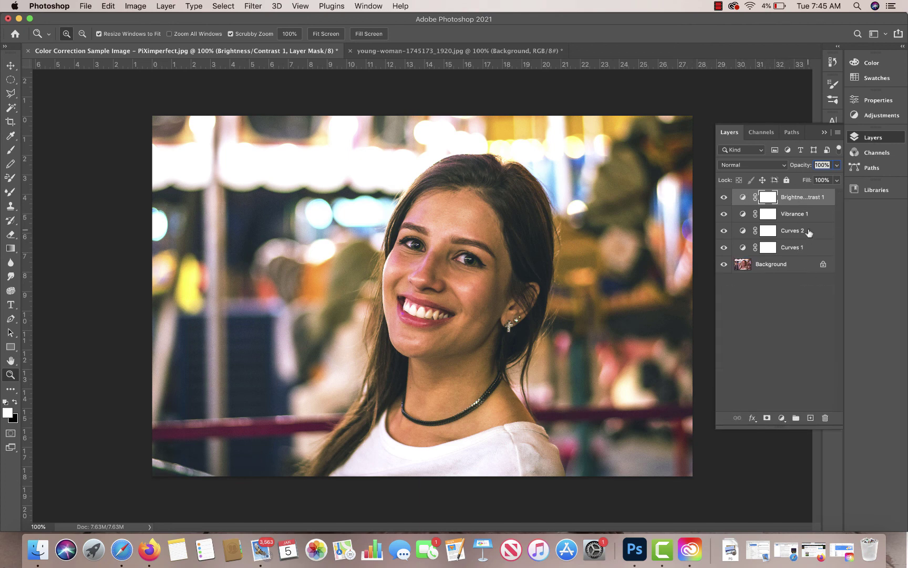
pyautogui.moveTo(807, 234); pyautogui.dragTo(824, 423)
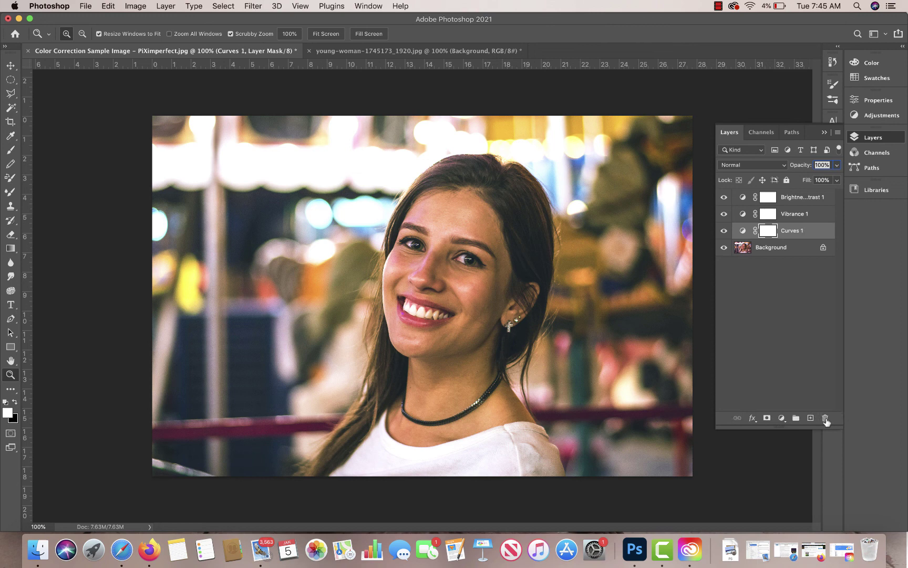
# - Hide and reshow Brightness/Contrast 1, Vibrance 1 and Curves 1 to compare, leaving all visible
pyautogui.click(726, 197)
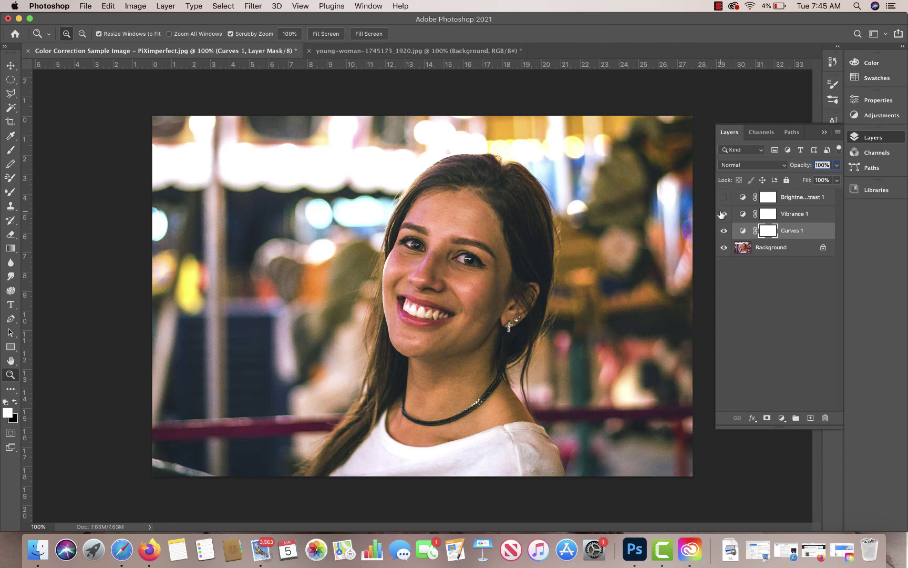
pyautogui.click(722, 215)
pyautogui.click(723, 231)
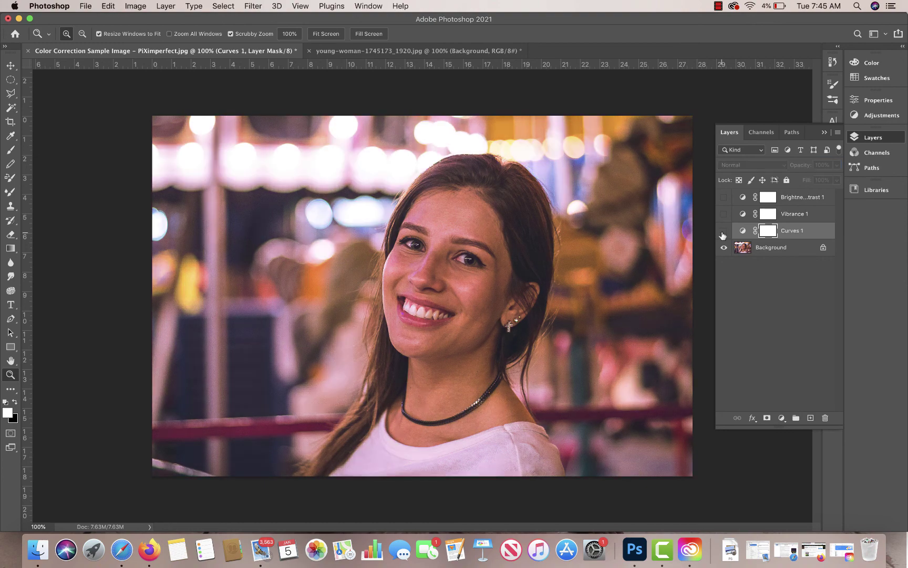
pyautogui.click(723, 232)
pyautogui.click(723, 231)
pyautogui.click(723, 232)
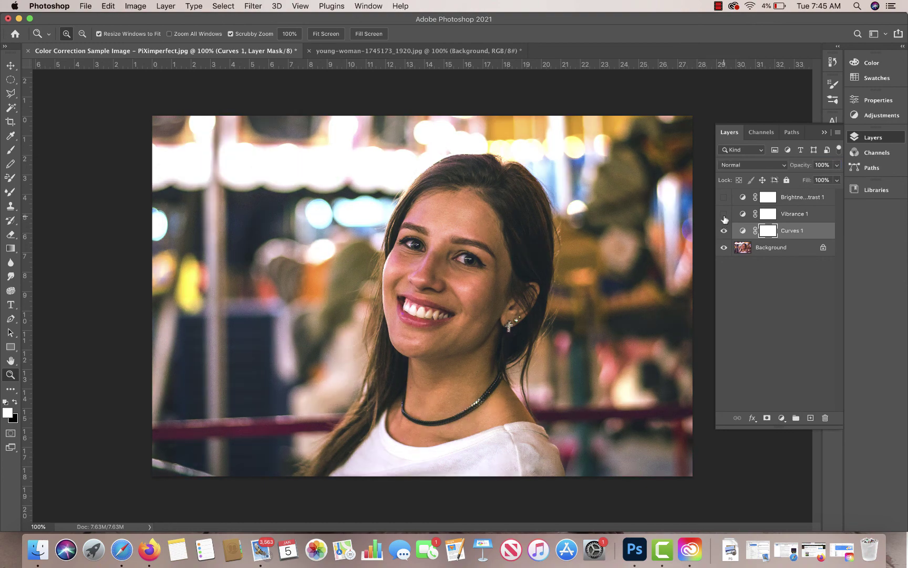
pyautogui.click(724, 216)
pyautogui.click(724, 197)
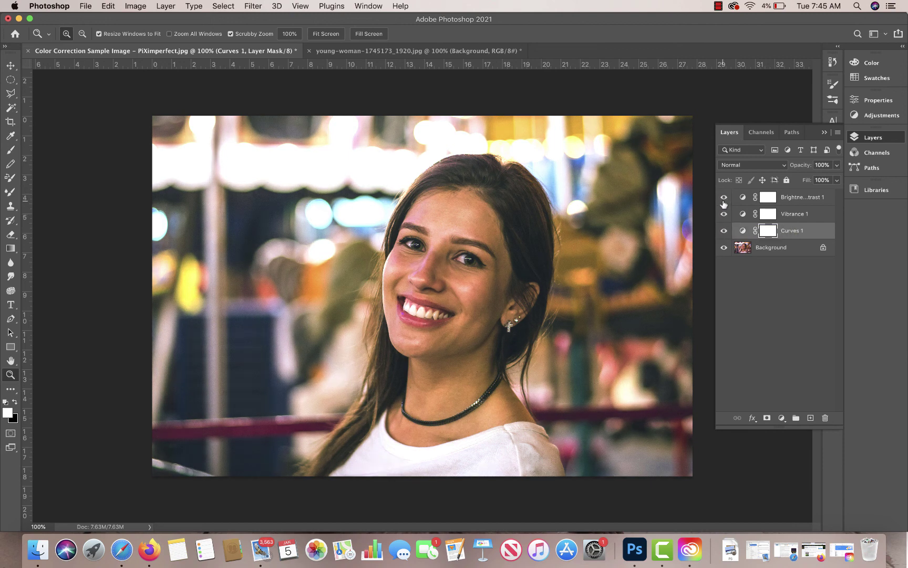